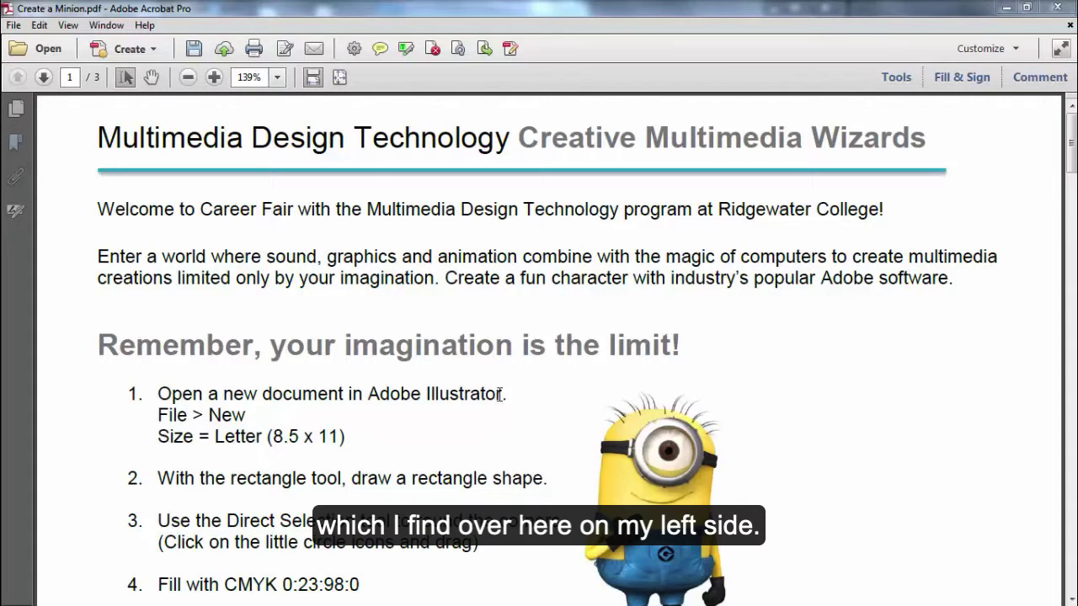
Step: Open the Bookmarks panel to list the Page 1 and Minion bookmarks
click(20, 143)
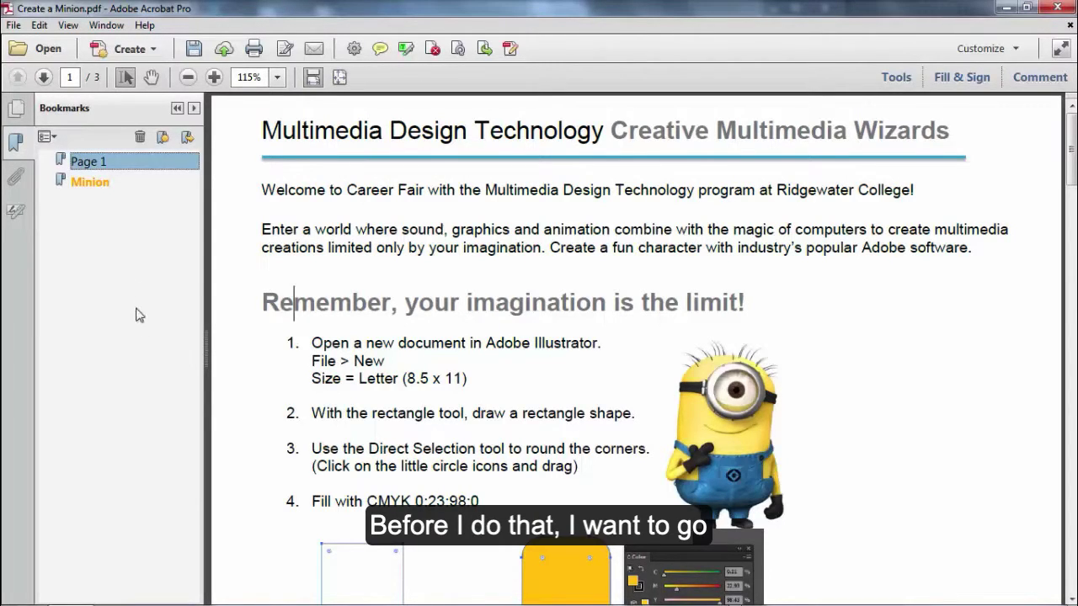
Step: Switch the side pane to Page Thumbnails and expand it to fill the window
click(15, 112)
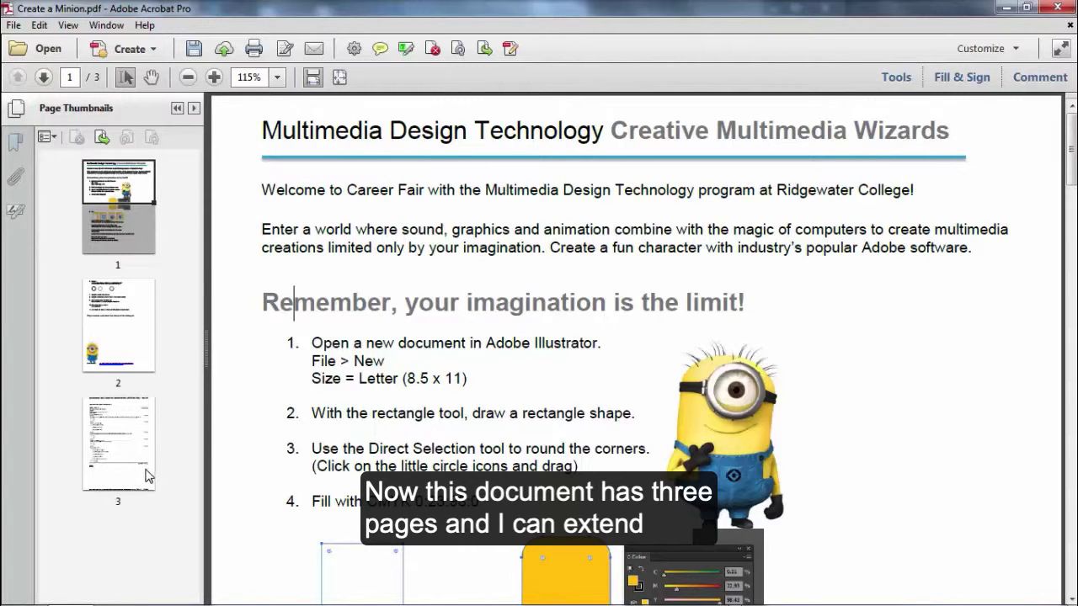
click(178, 109)
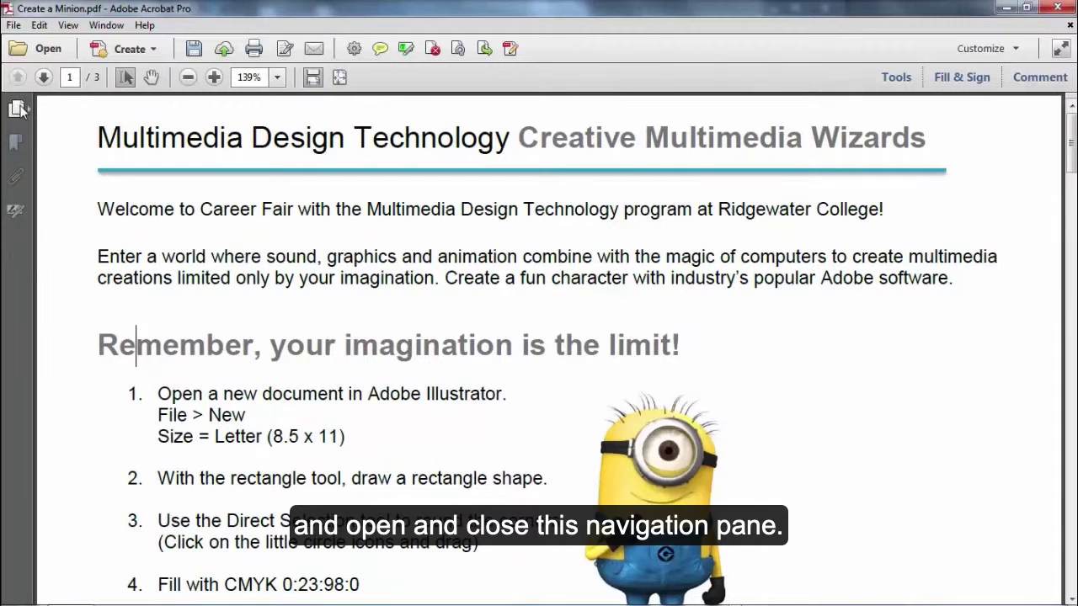
click(17, 109)
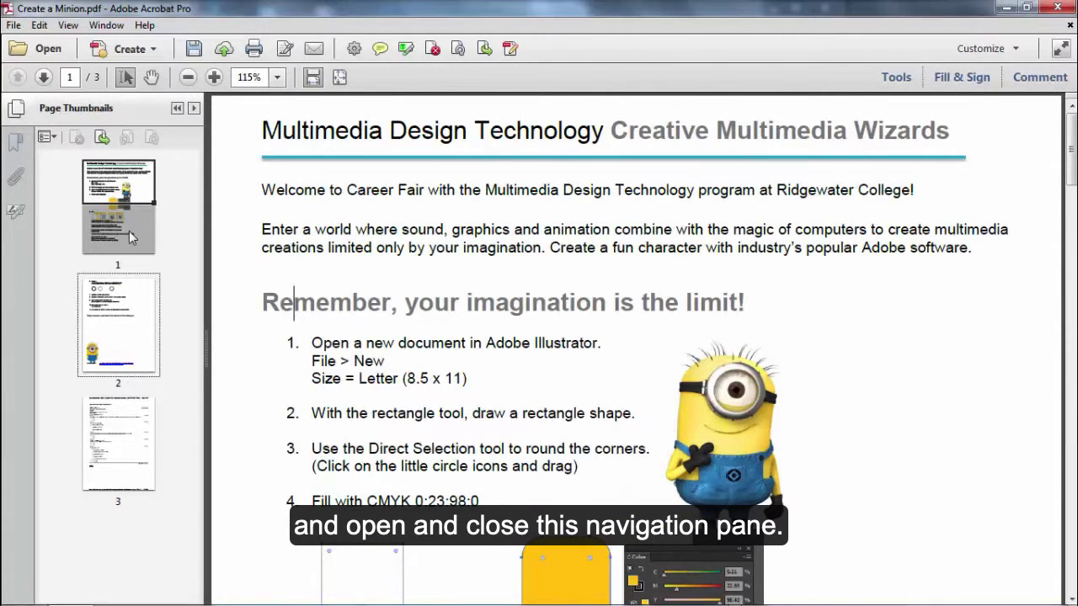
click(193, 111)
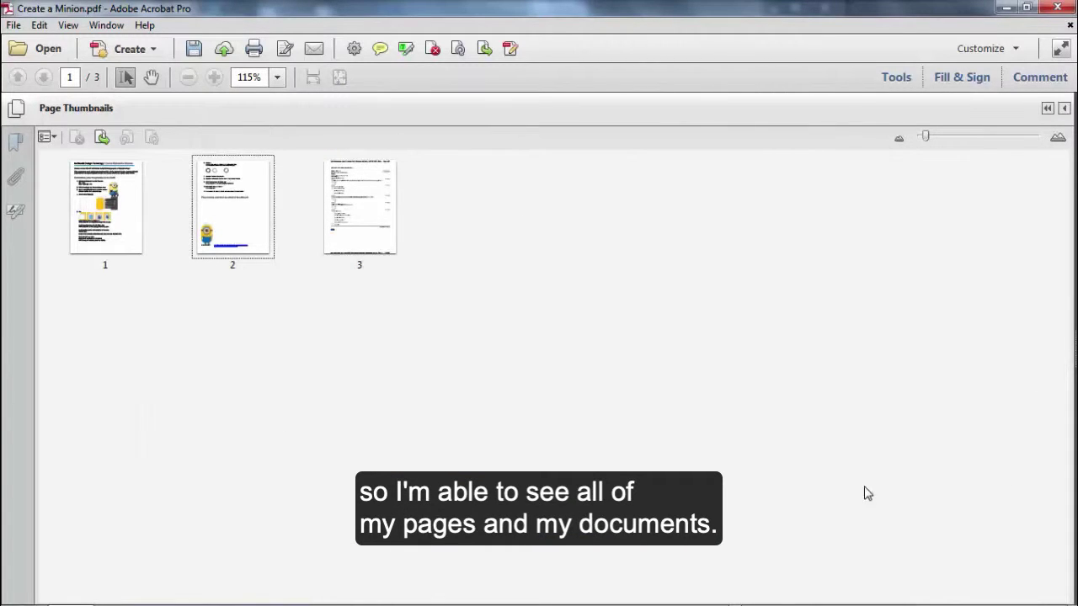
Step: Enlarge the thumbnails with the size slider and collapse the pane back to a sidebar
click(926, 138)
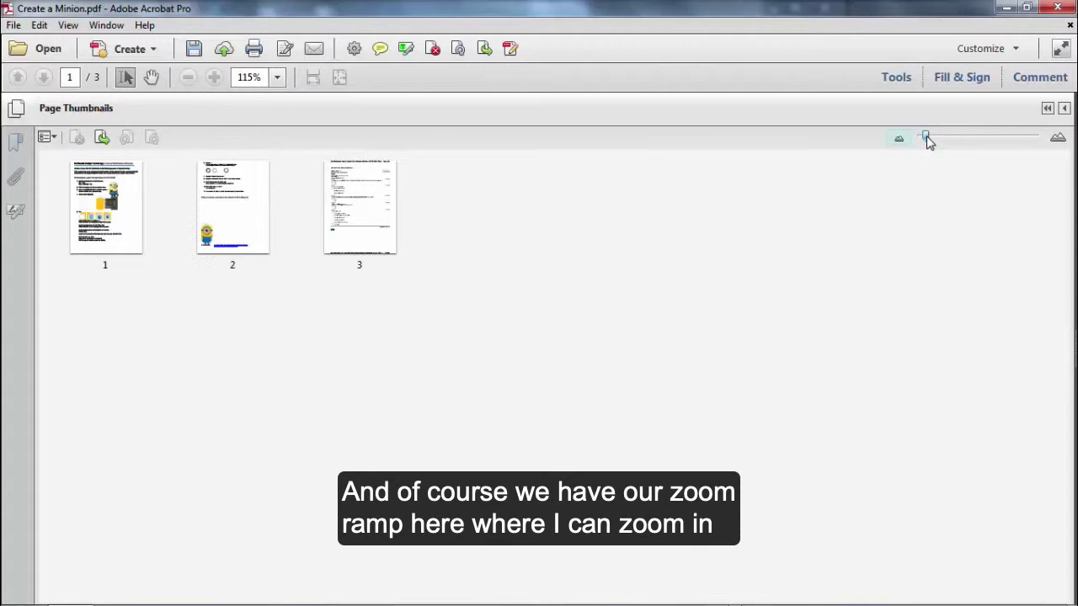
mouse_move(926, 138)
mouse_down()
mouse_move(949, 139)
mouse_move(931, 139)
mouse_up()
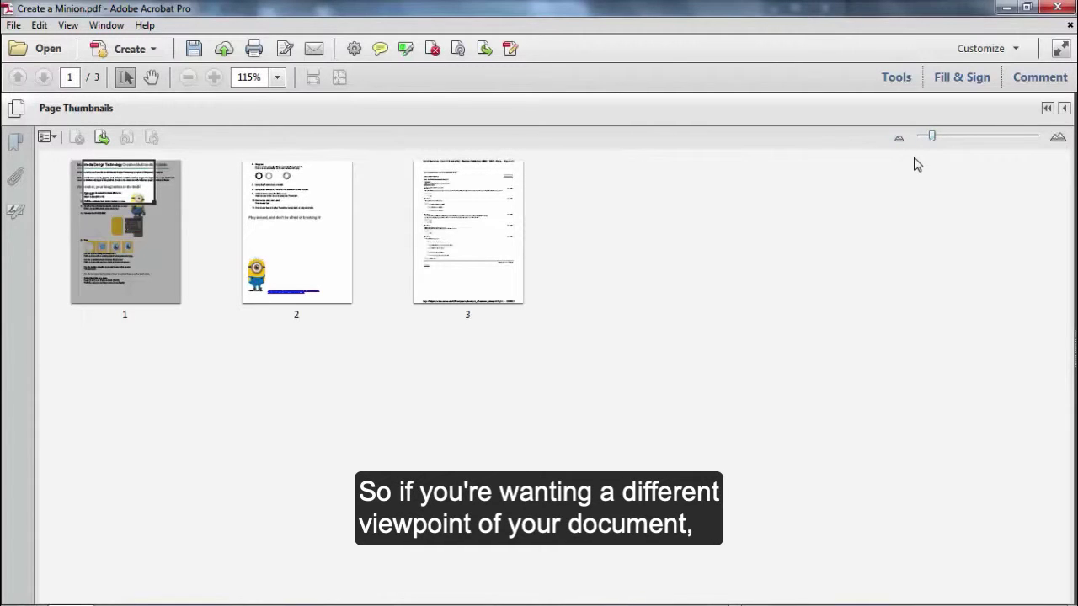
click(1064, 110)
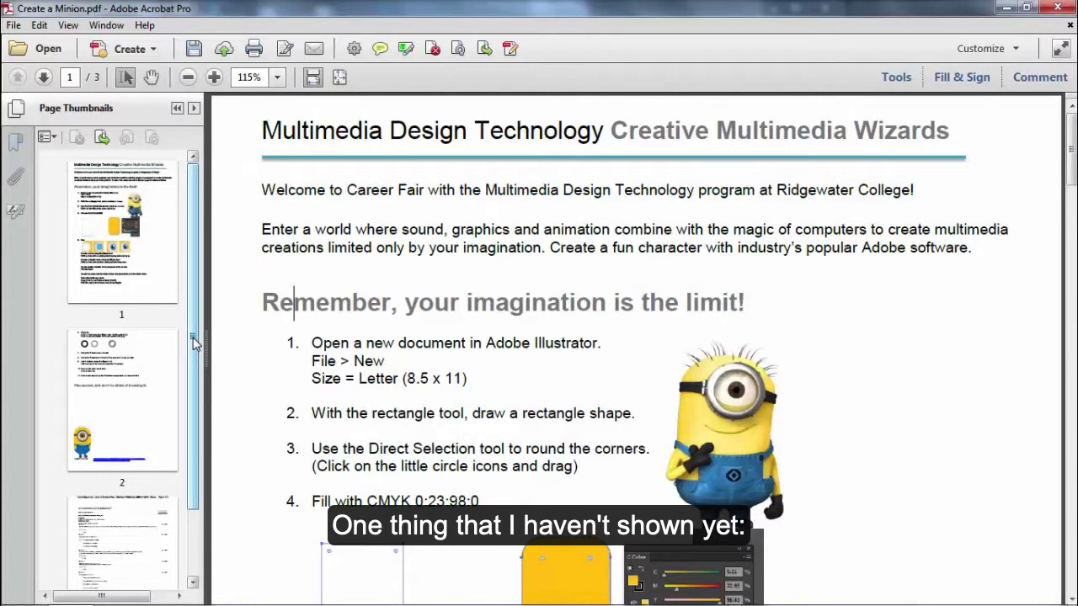
drag(196, 343, 193, 417)
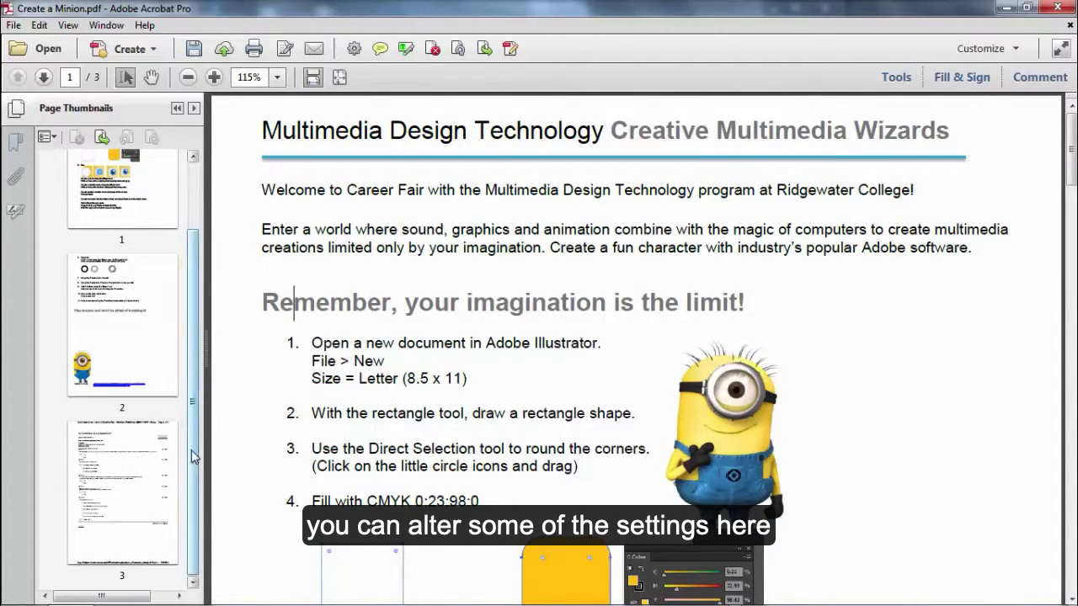
drag(198, 454, 196, 390)
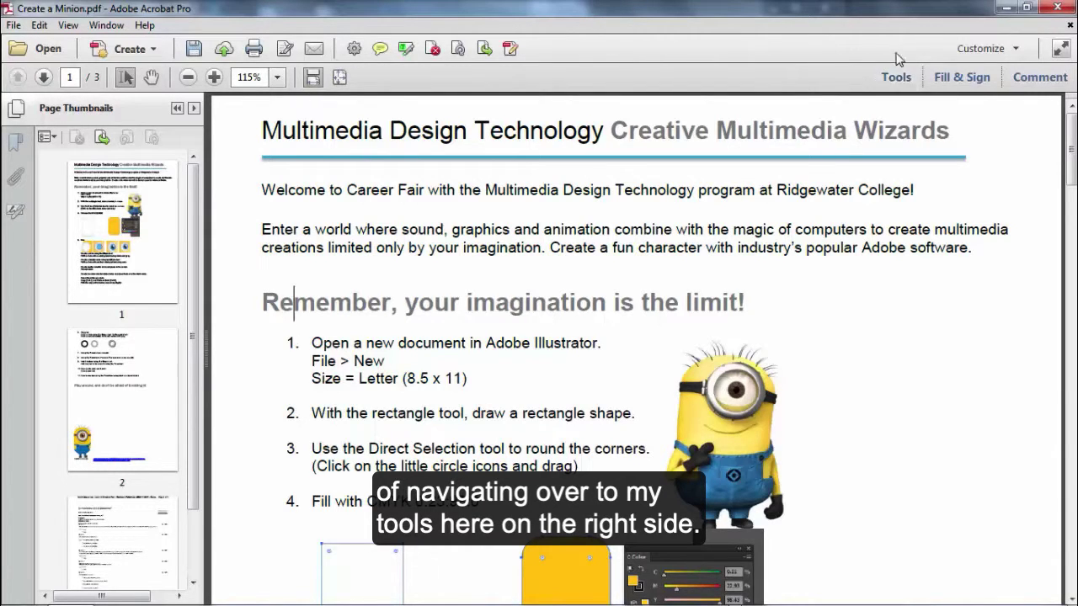
Step: Delete page 3, Quiz Submissions, with Delete Pages from its thumbnail, confirming both prompts
click(122, 543)
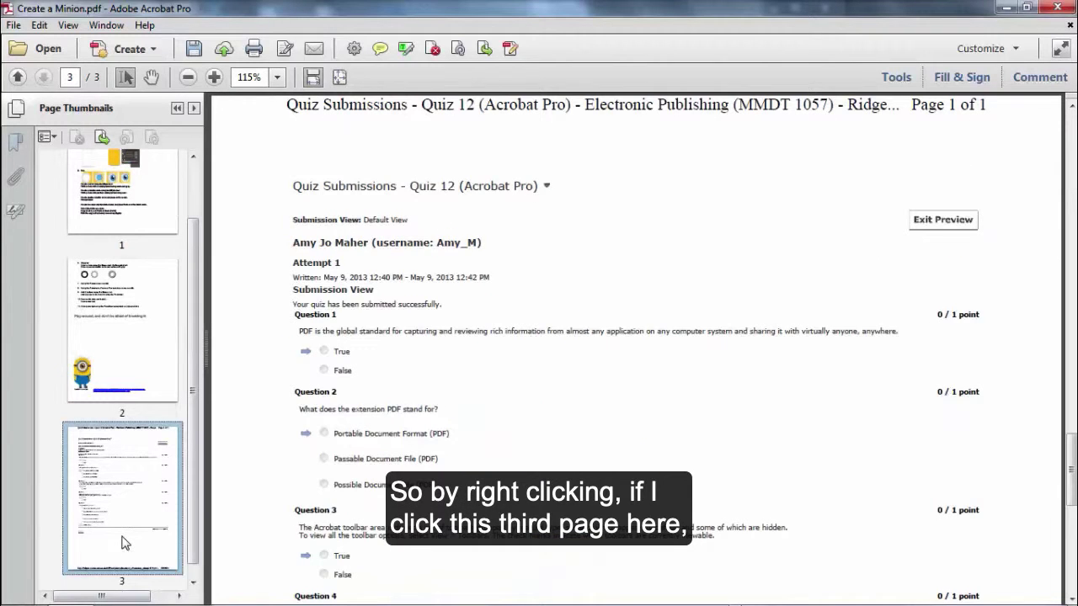
right_click(114, 494)
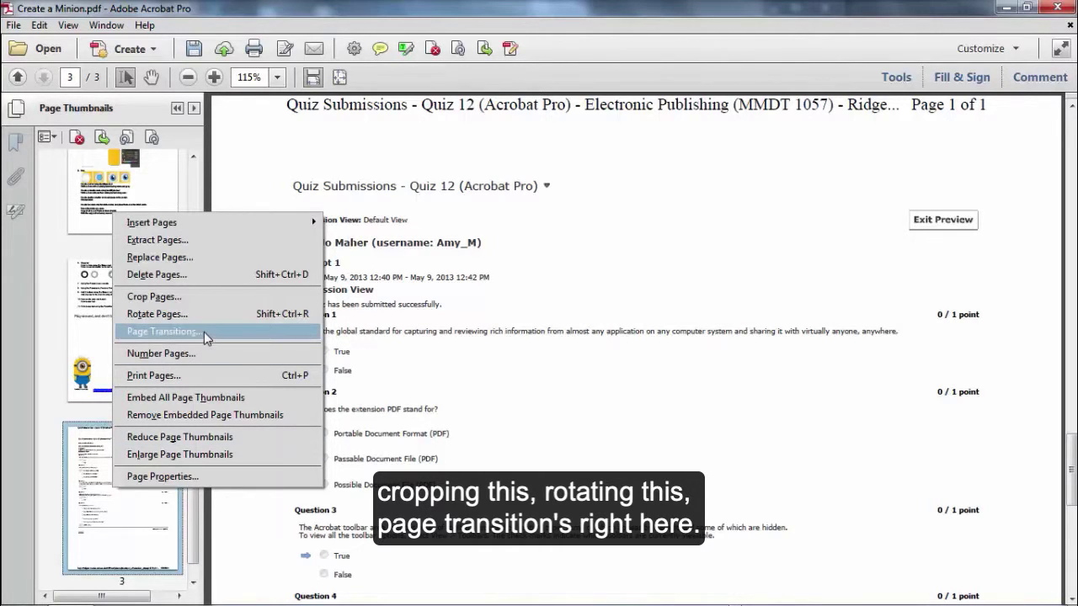
click(181, 278)
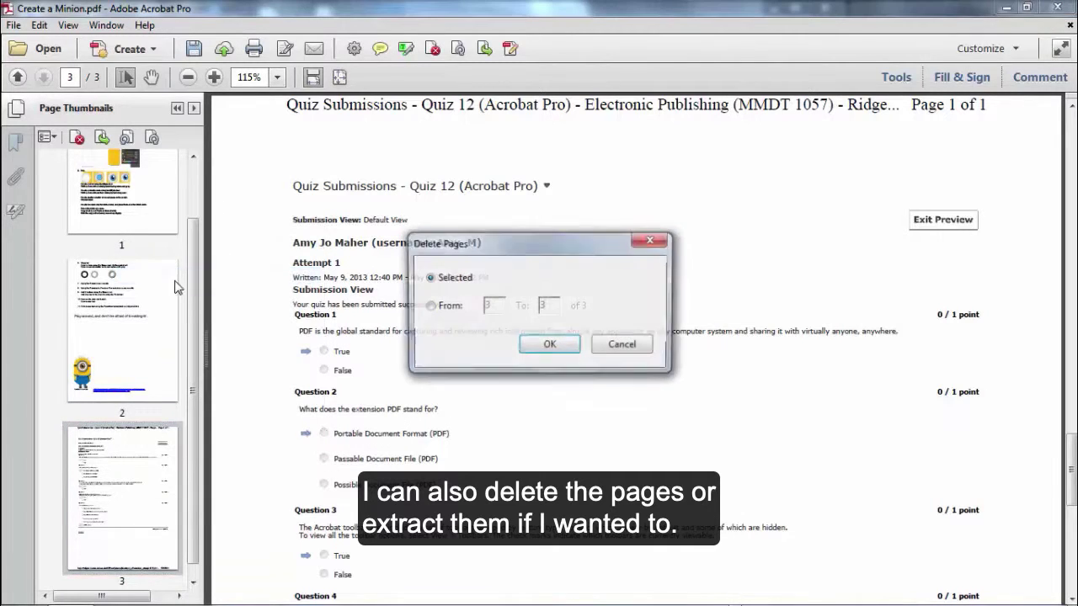
click(549, 346)
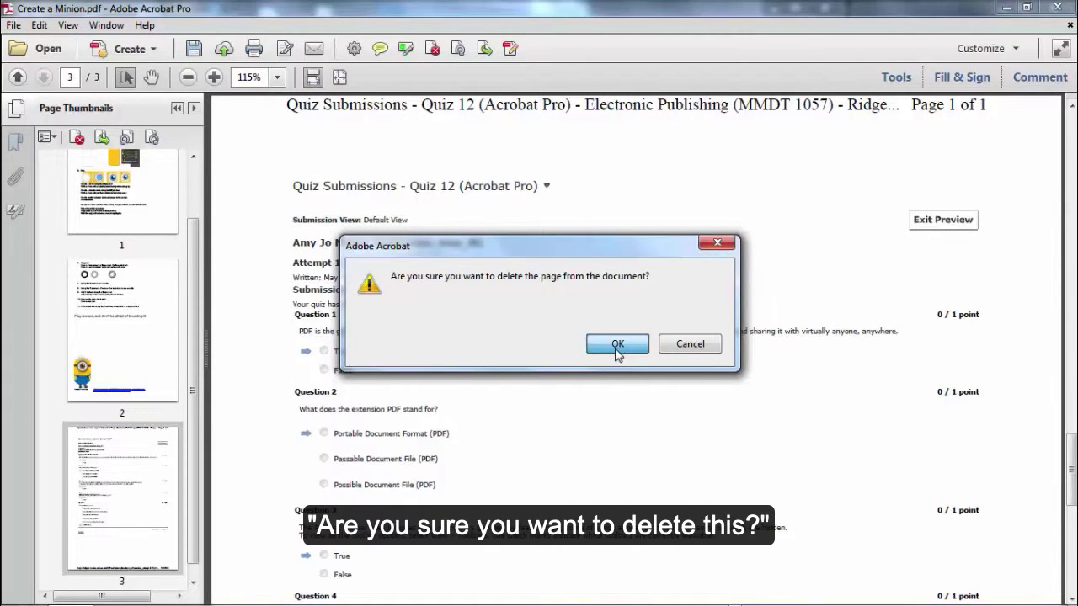
click(616, 347)
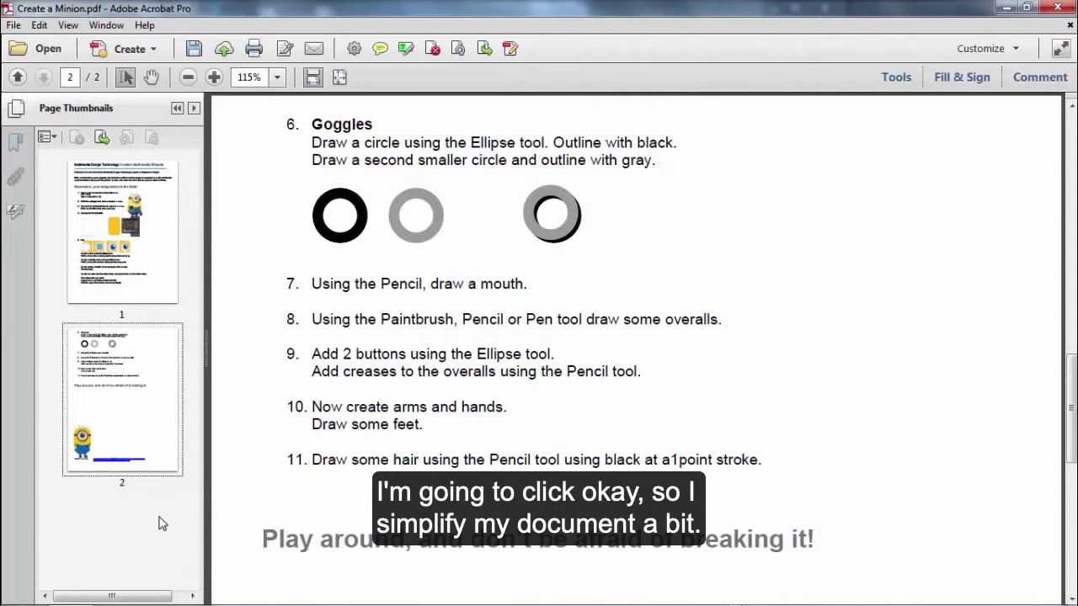
Step: Follow the Page 1 and Minion bookmarks to check where each leads
click(17, 145)
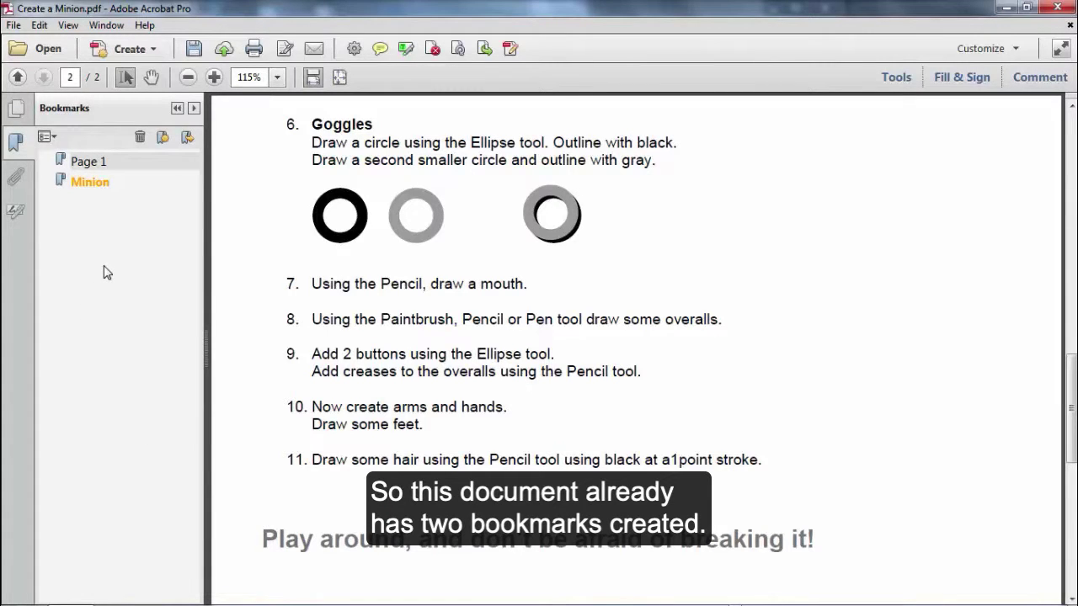
click(88, 162)
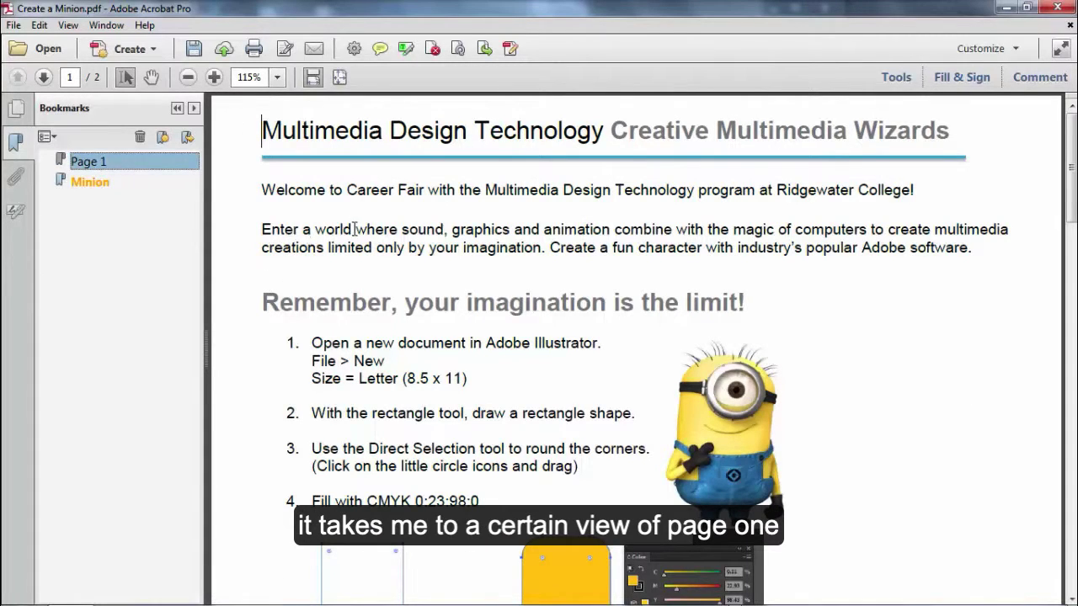
click(90, 183)
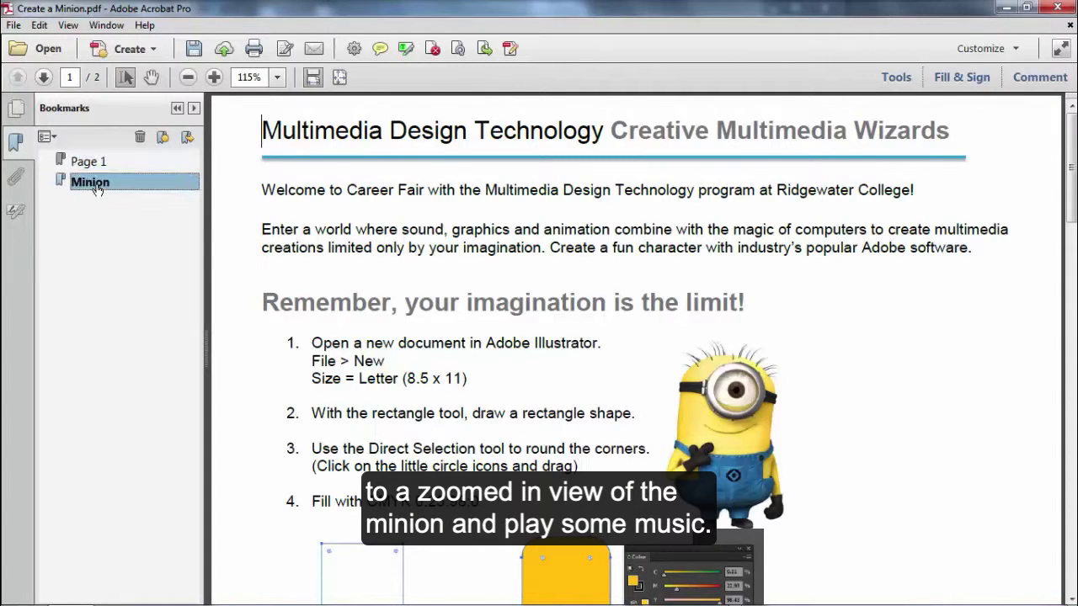
click(90, 185)
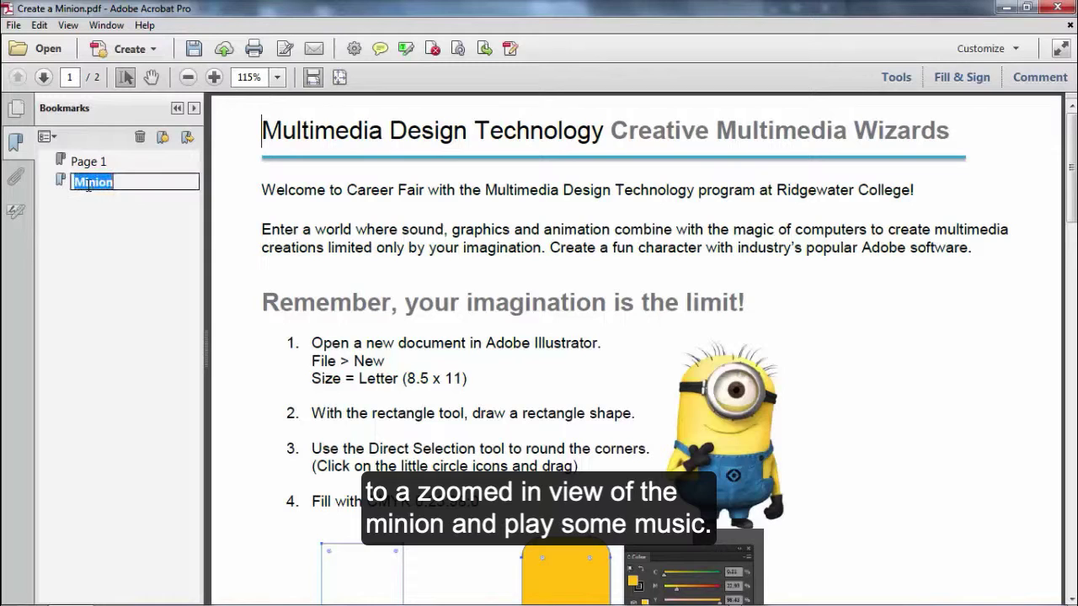
click(62, 181)
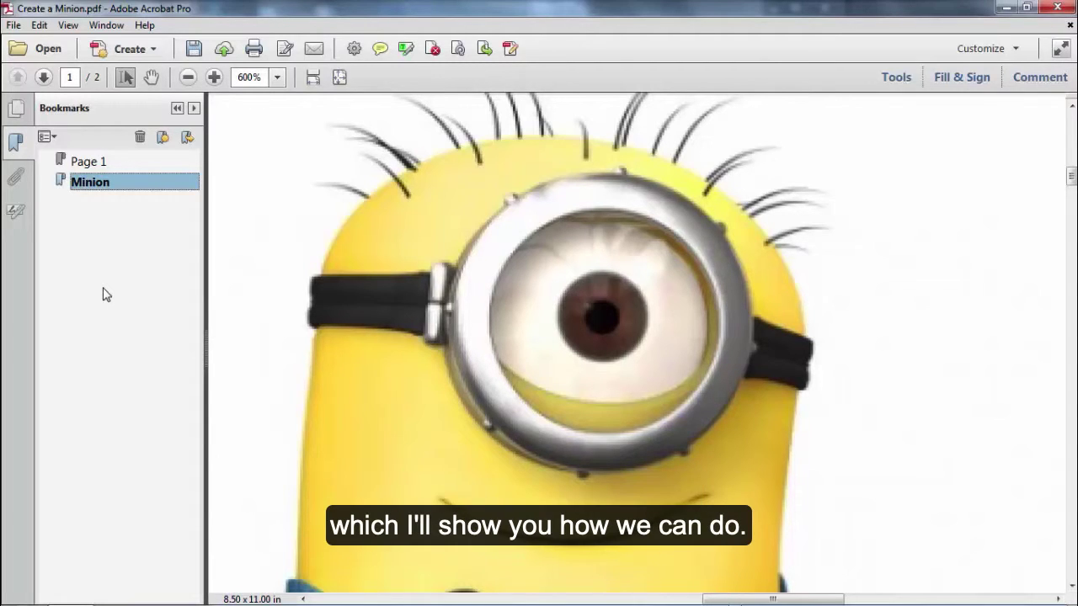
Step: Go to page 2 from the thumbnails and fit the whole page in the window
click(16, 108)
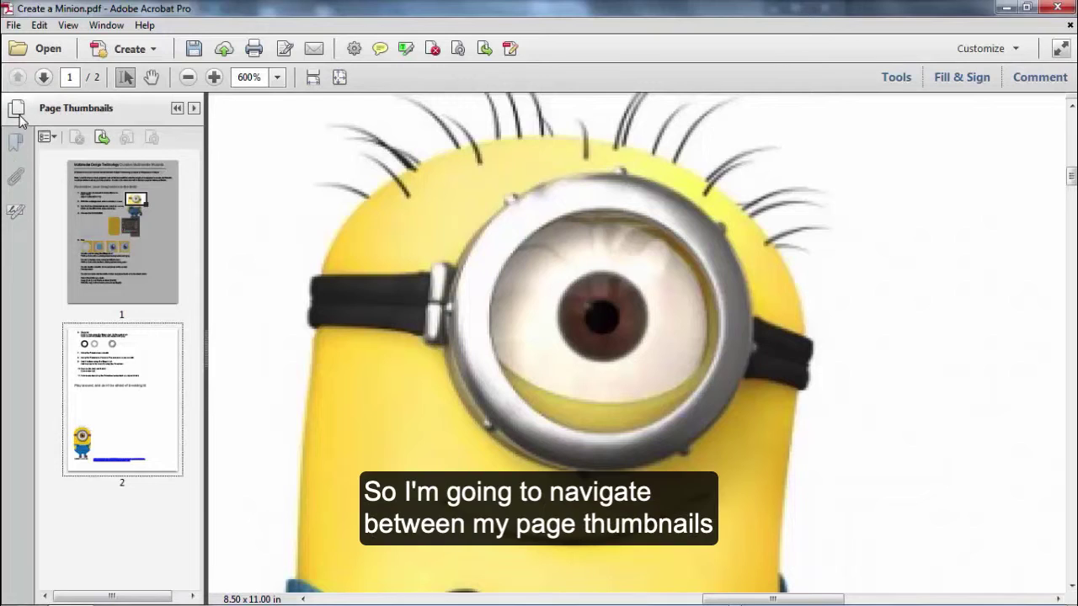
click(116, 372)
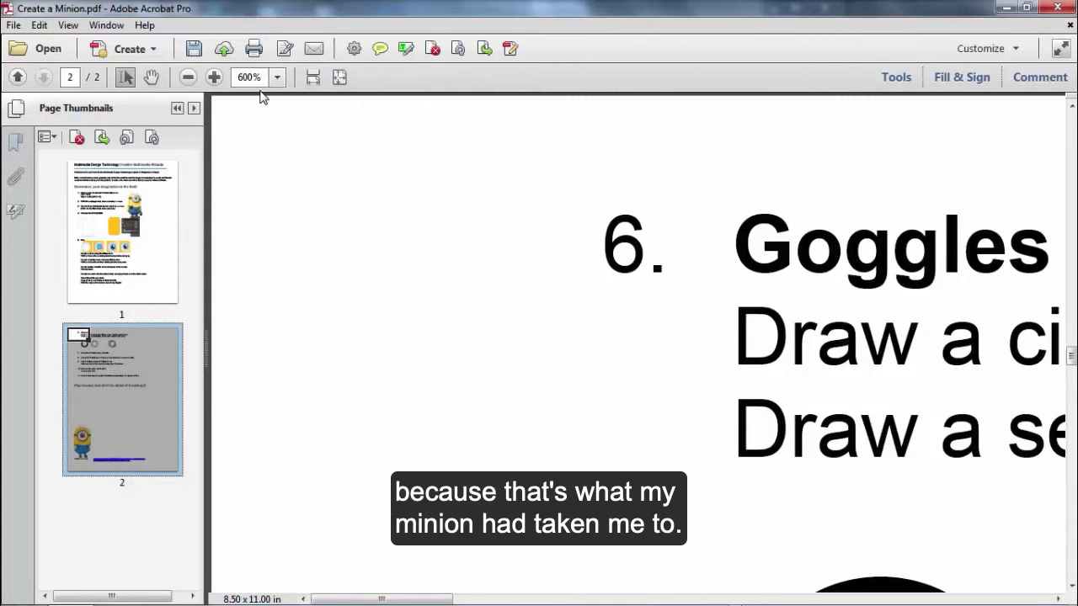
click(339, 77)
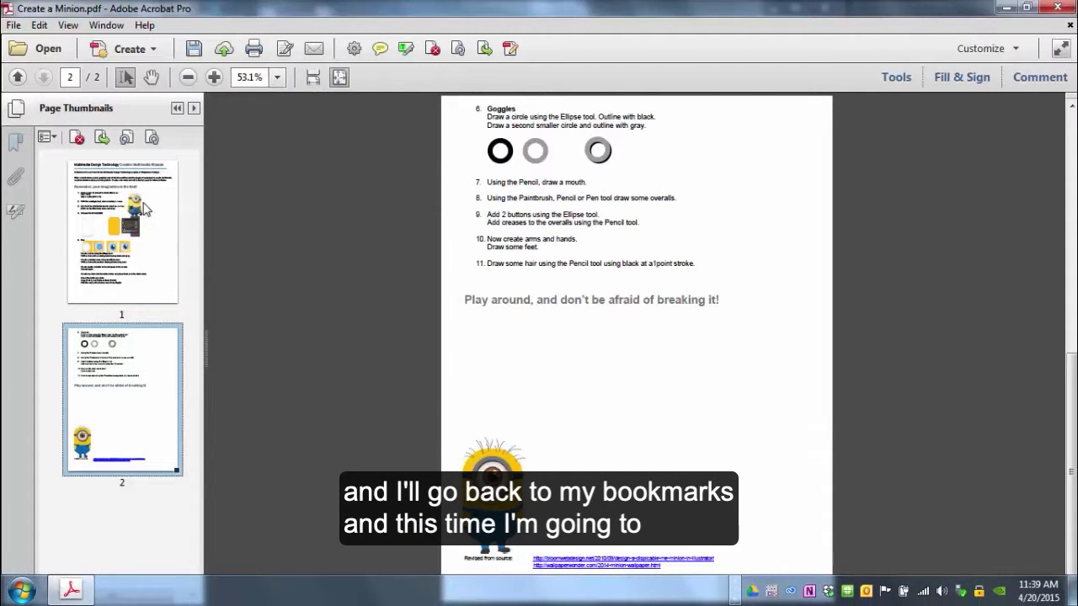
Step: Add a bookmark named 'Page 2' for page 2 and test it alongside Page 1
click(15, 141)
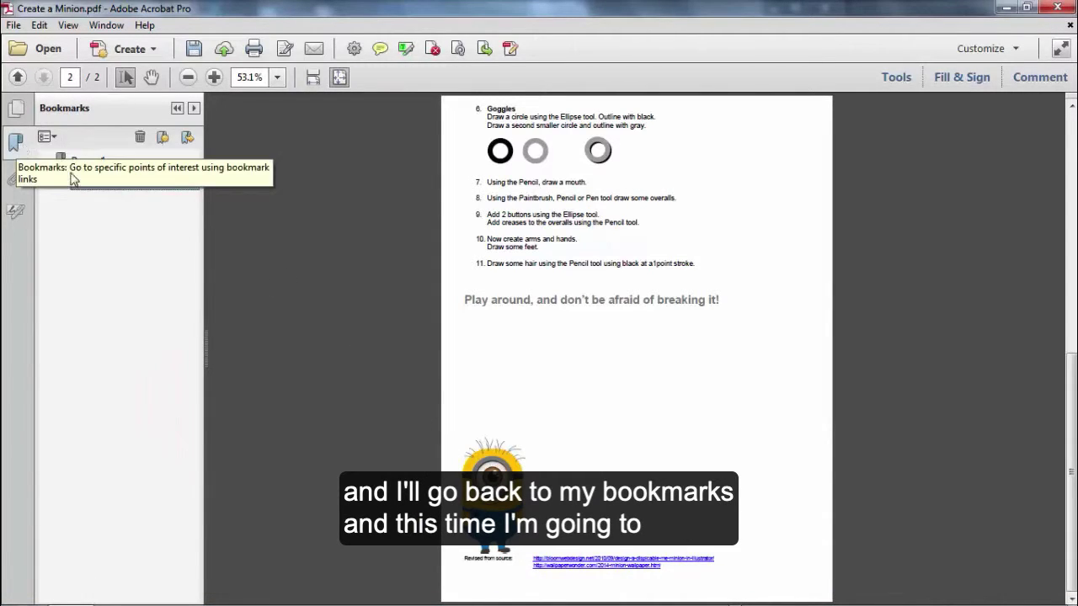
click(164, 139)
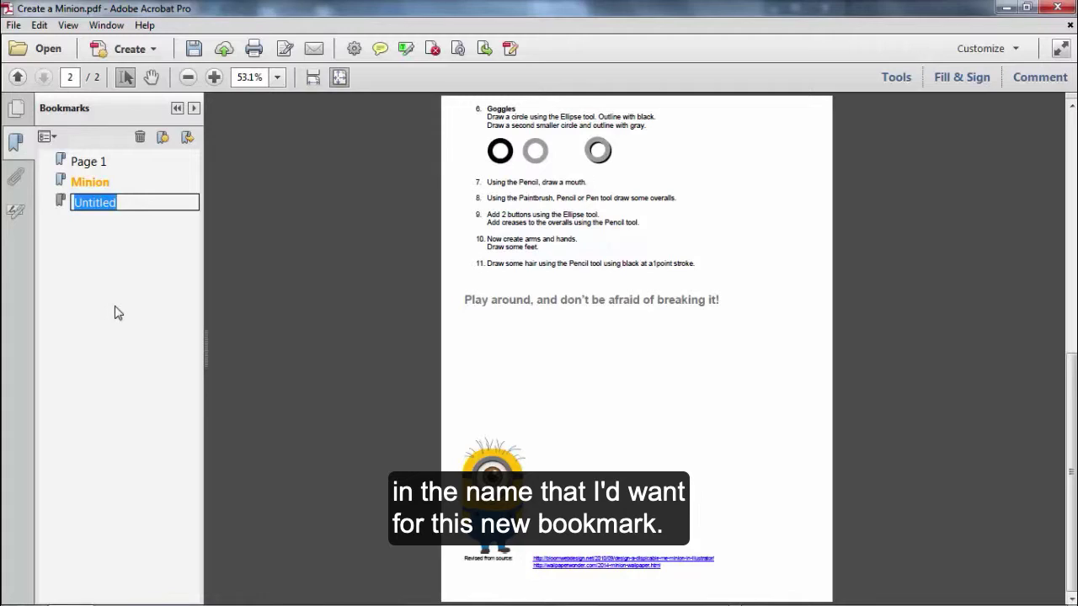
key(BackSpace)
text(Page 2)
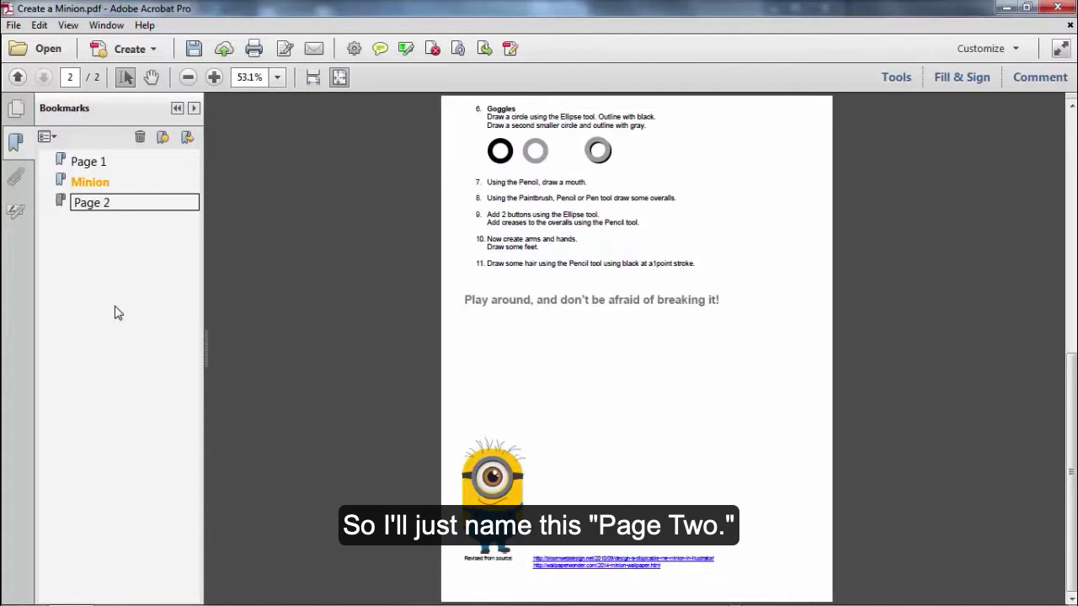
key(Return)
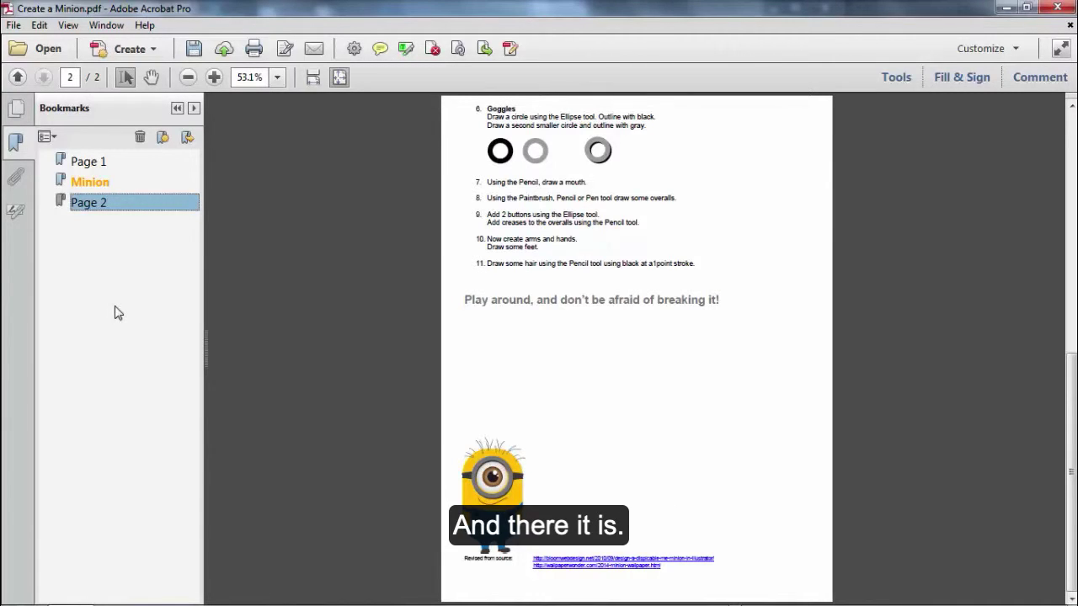
click(78, 163)
click(88, 204)
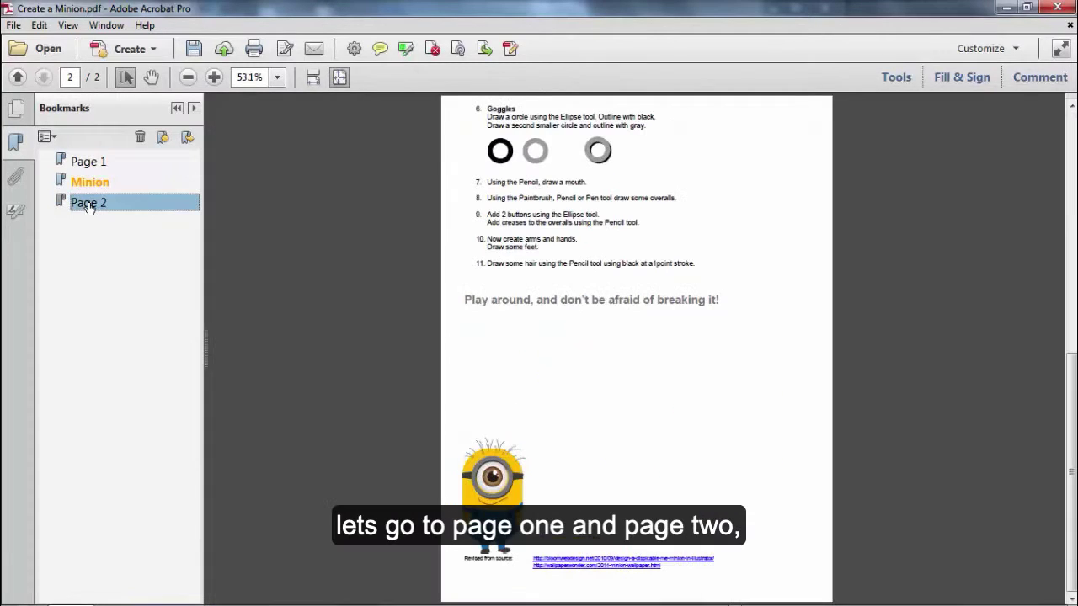
Step: Return to page 1, nudge the view, and select the heading 'Multimedia Design Technology'
click(86, 165)
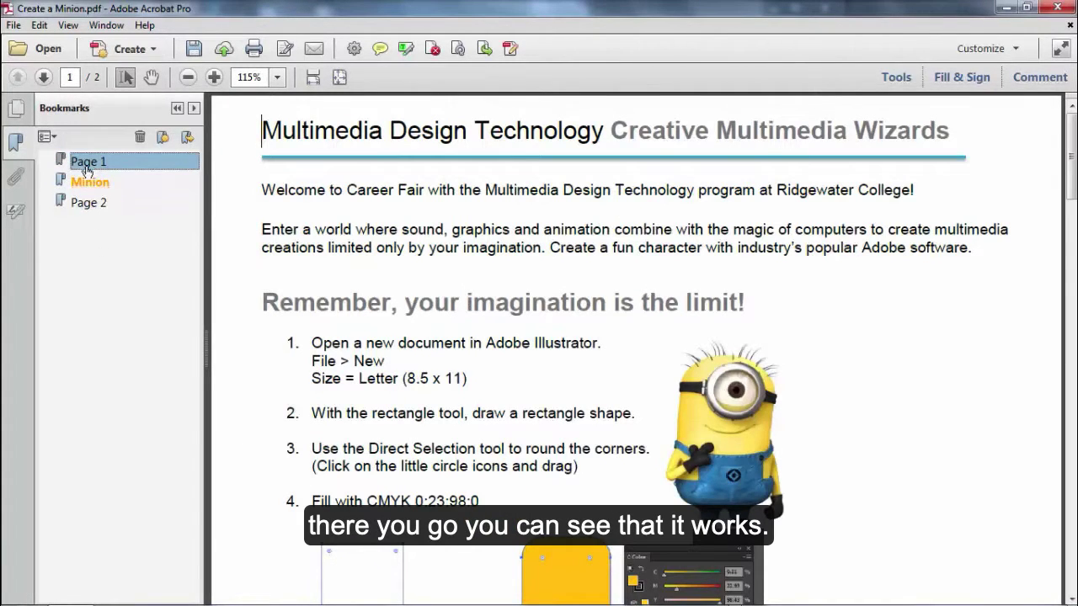
click(150, 76)
drag(683, 434, 734, 478)
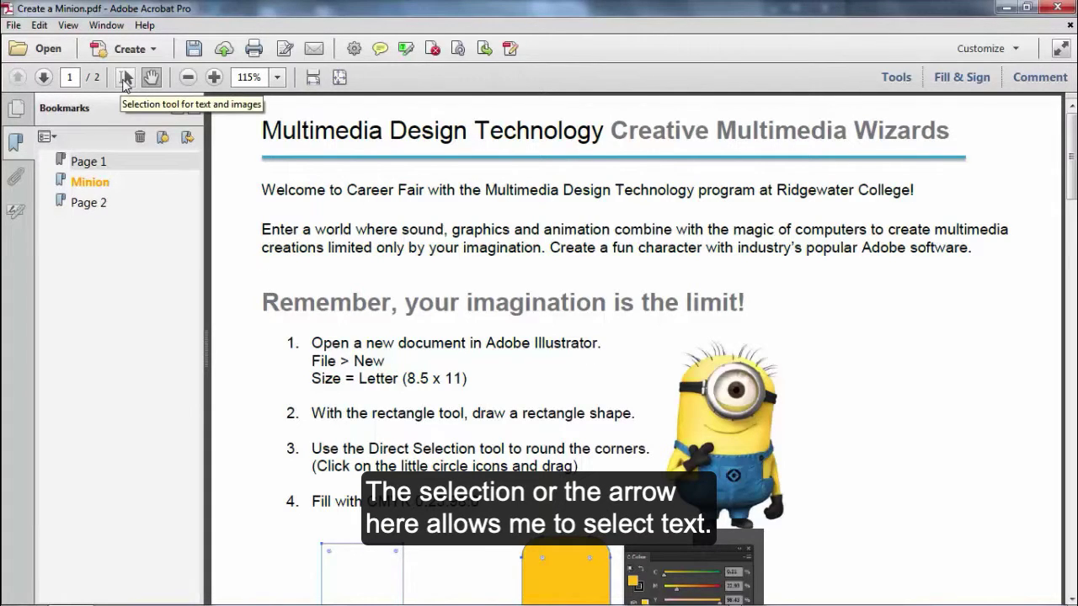
click(124, 78)
drag(261, 133, 522, 145)
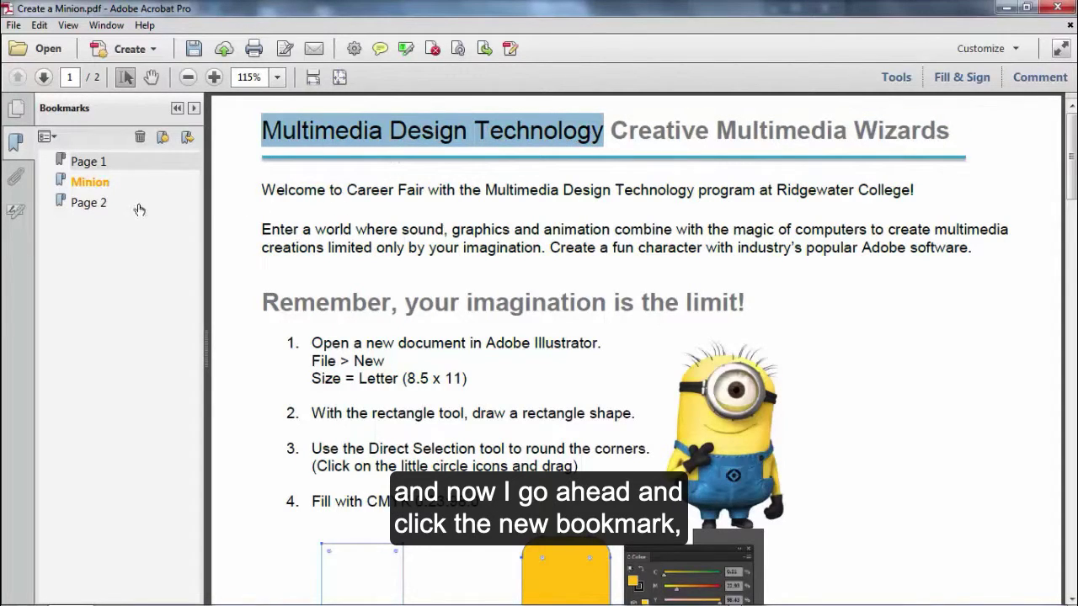
Step: Create a bookmark named after the selected heading and zoom in on the heading
click(163, 138)
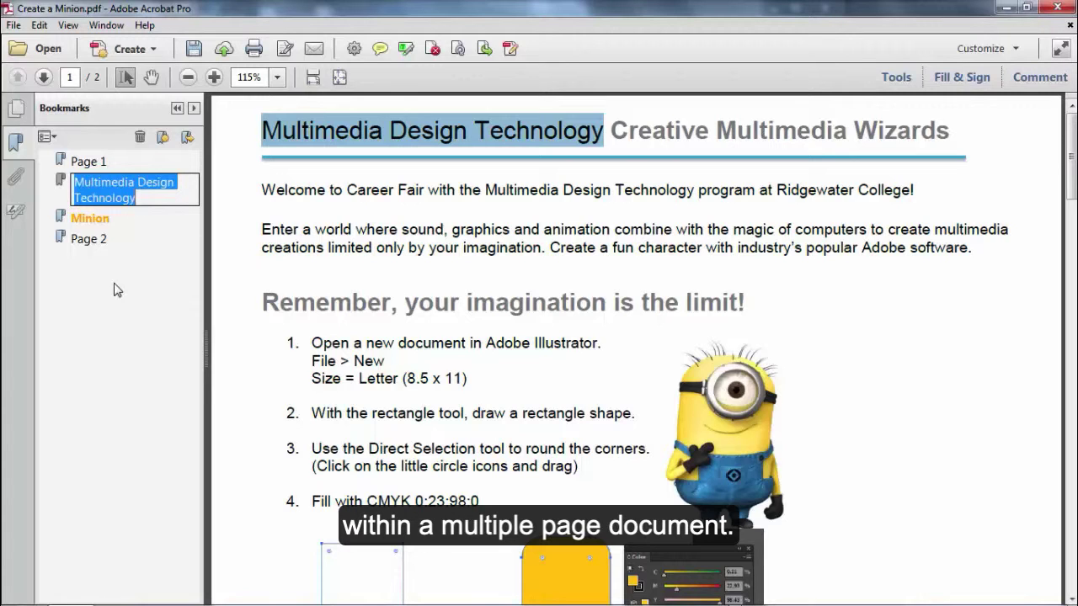
key(Return)
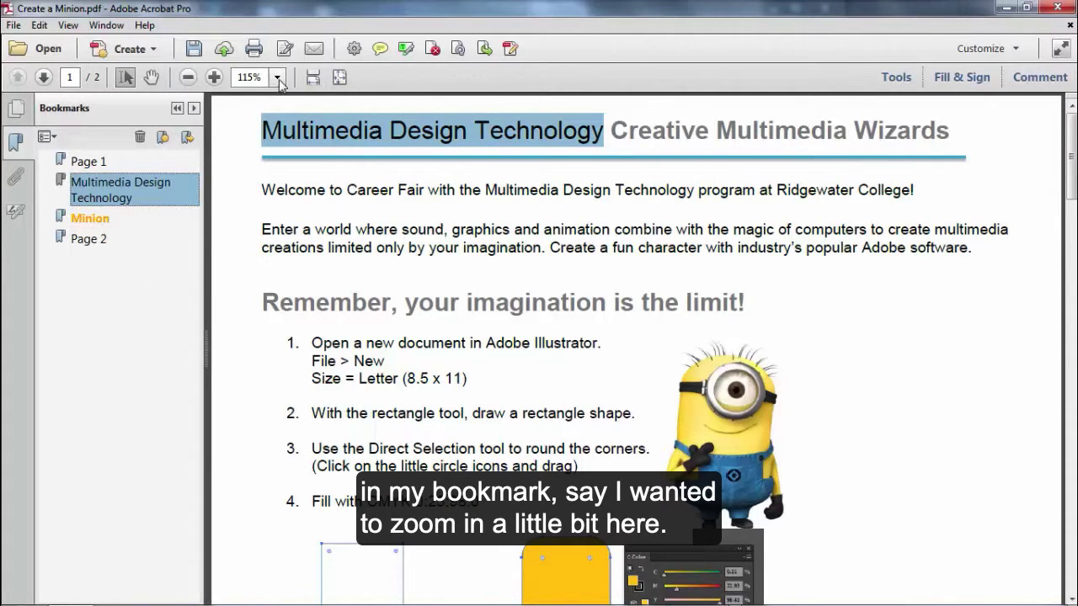
click(214, 78)
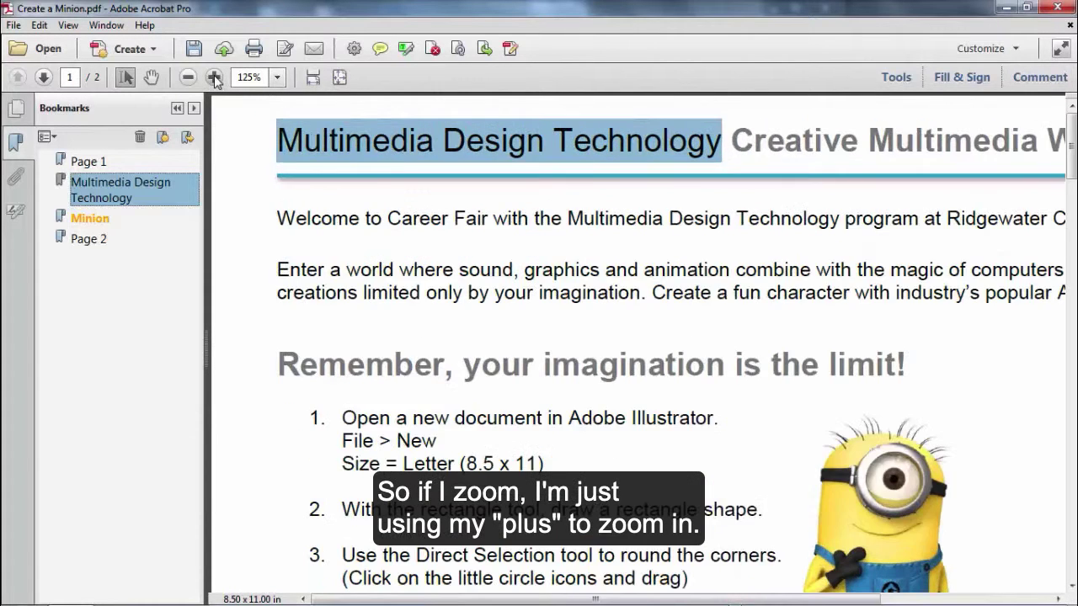
click(214, 78)
click(214, 77)
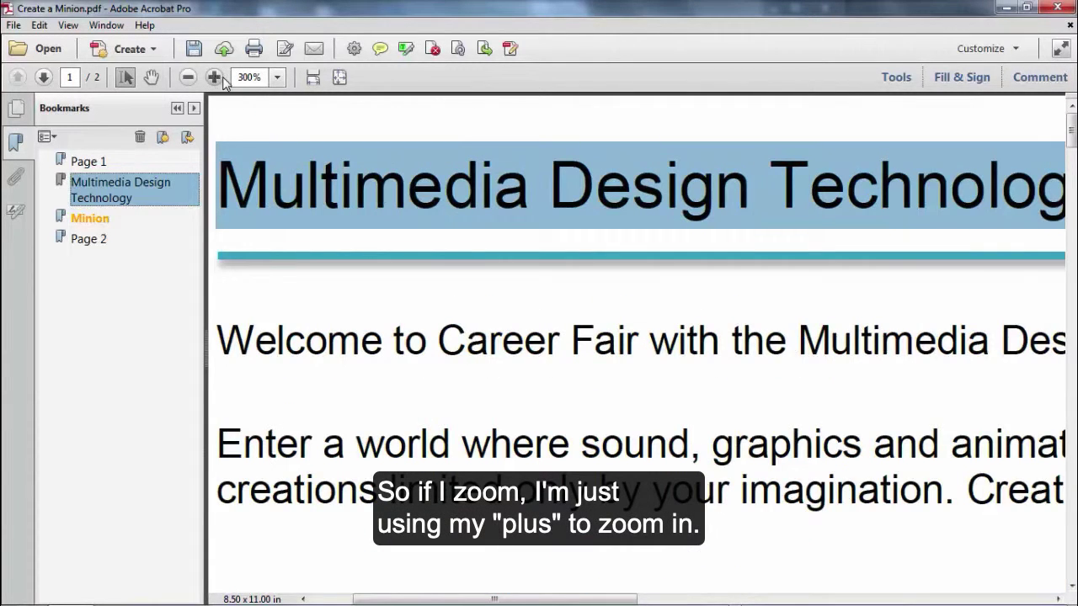
Step: Zoom to 200% on the heading and clear the text highlight
click(189, 77)
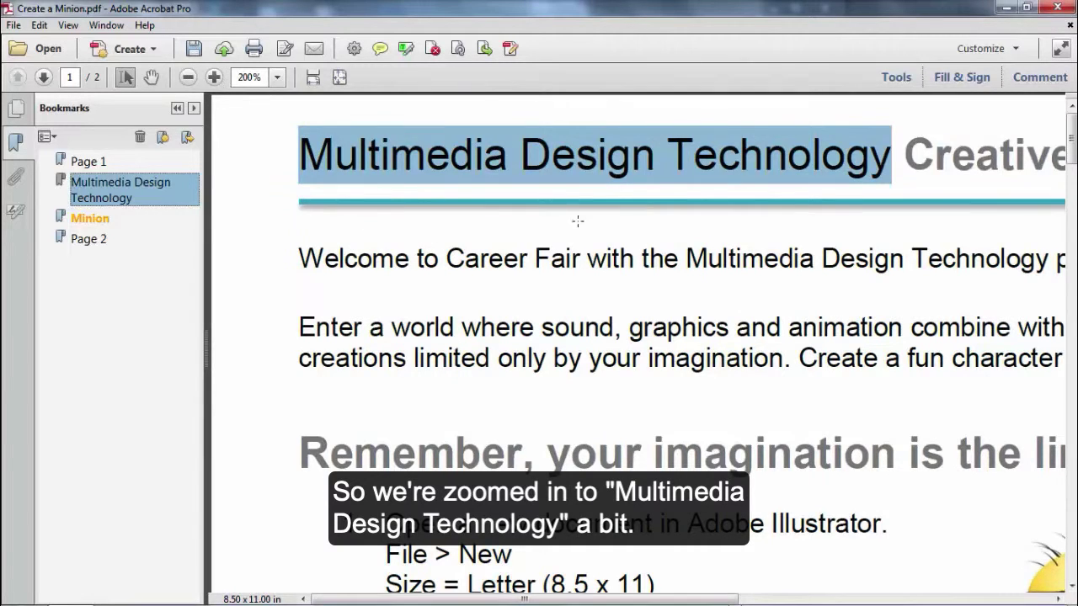
click(398, 171)
drag(300, 160, 447, 164)
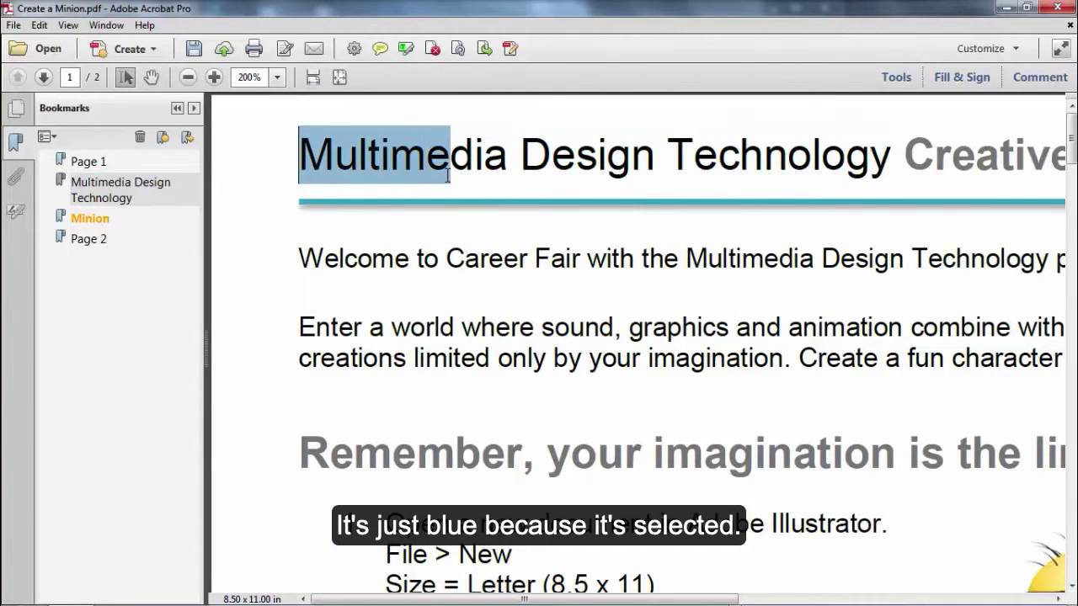
click(413, 169)
click(299, 156)
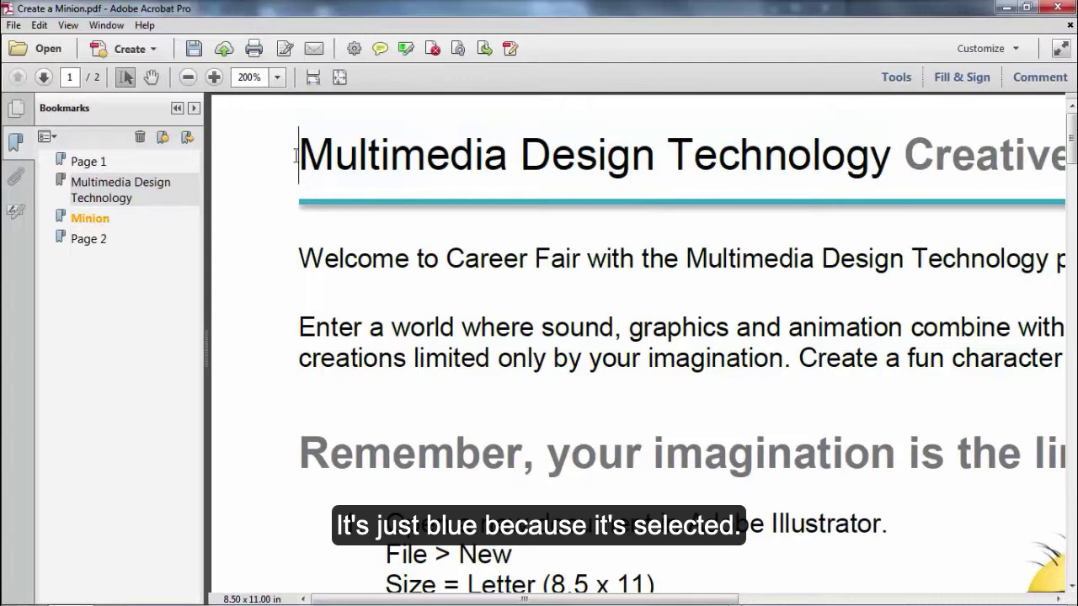
Step: Set the Multimedia Design Technology bookmark's destination to the current 200% view
right_click(99, 190)
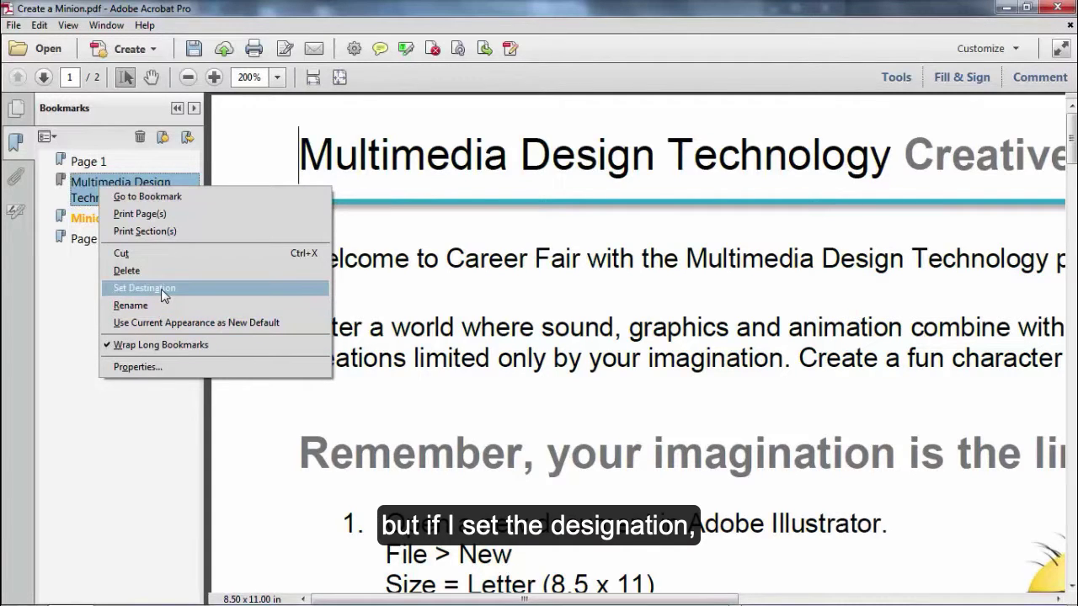
click(186, 299)
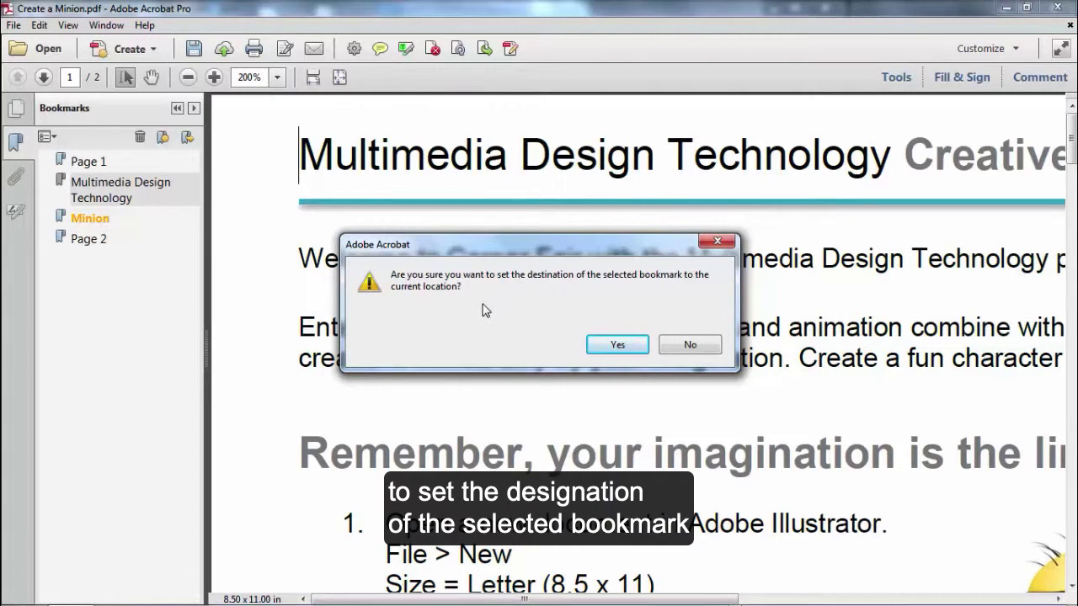
click(617, 345)
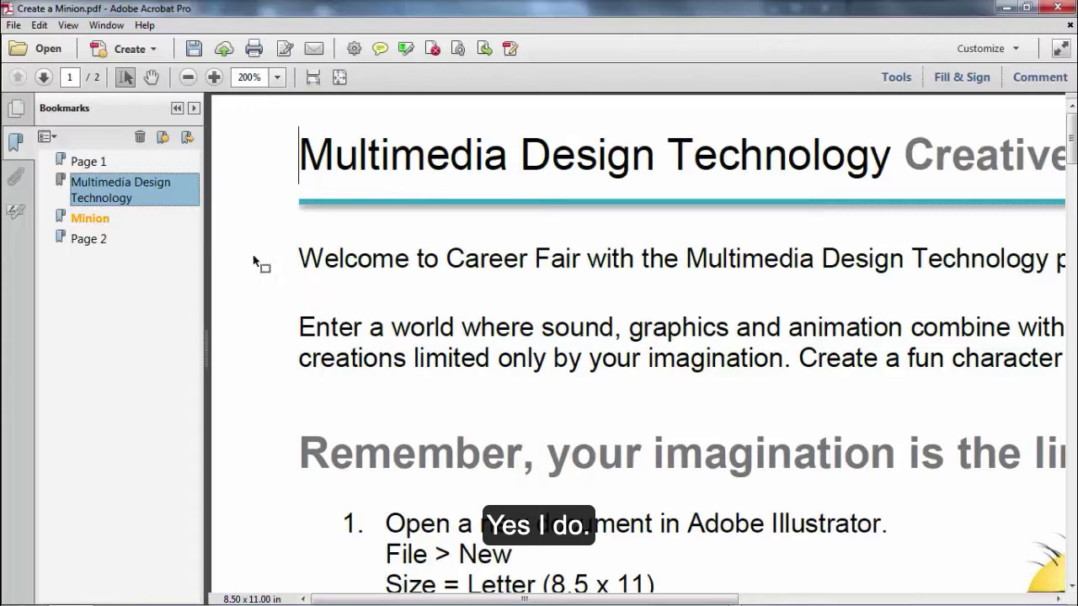
Step: Test the Page 1, heading and Page 2 bookmarks, then fit page 1 in view
click(85, 165)
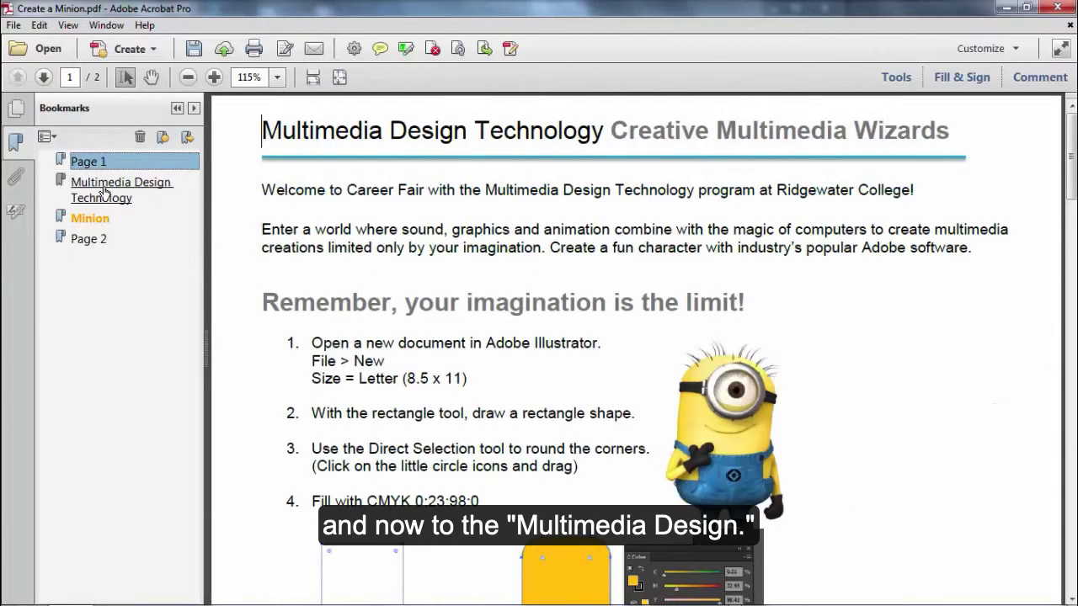
click(100, 199)
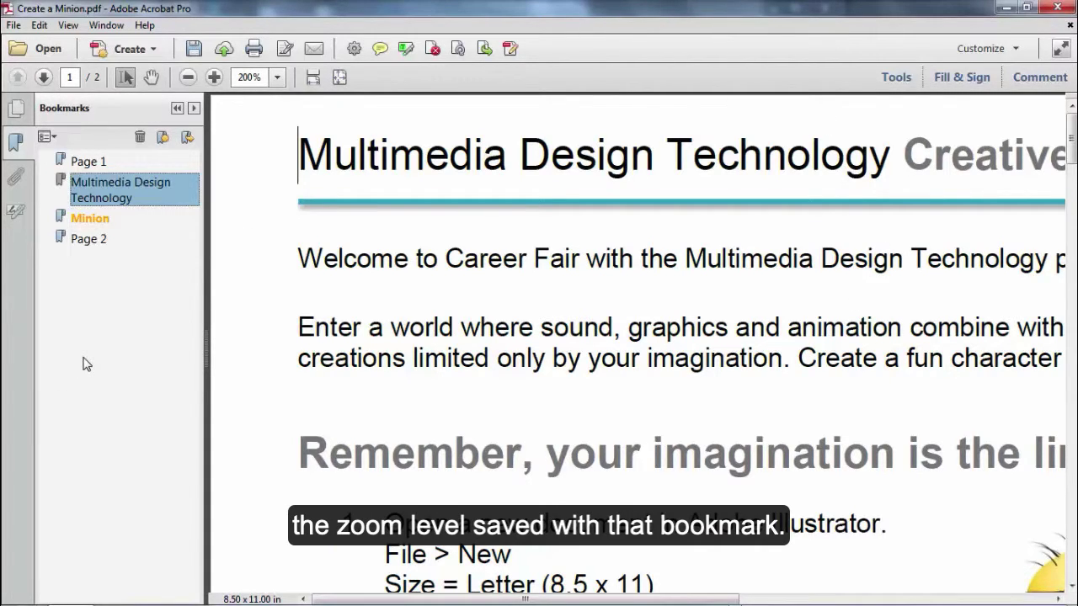
click(79, 241)
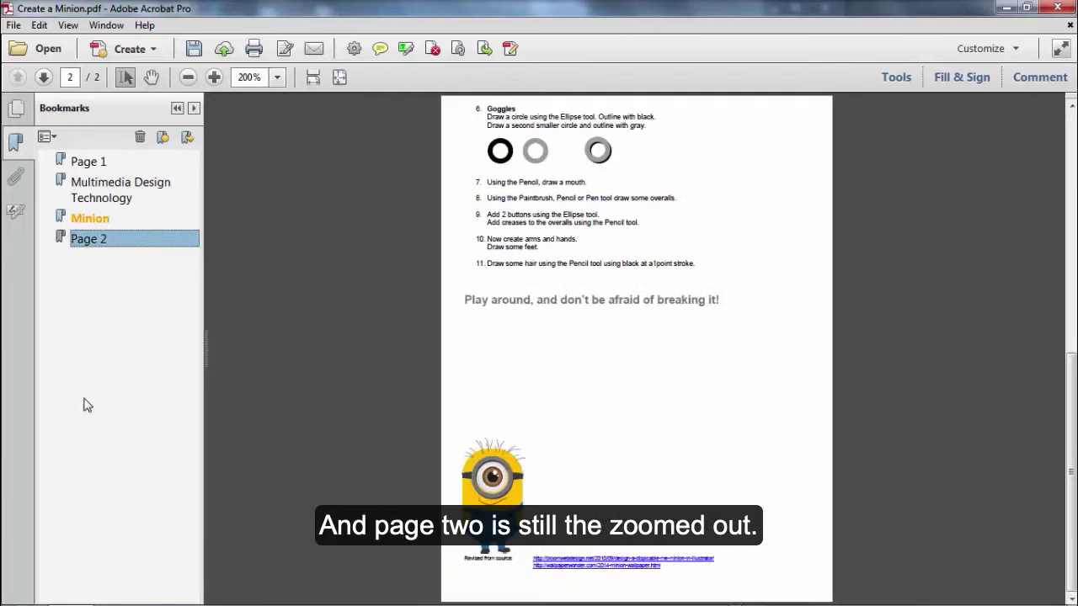
click(88, 164)
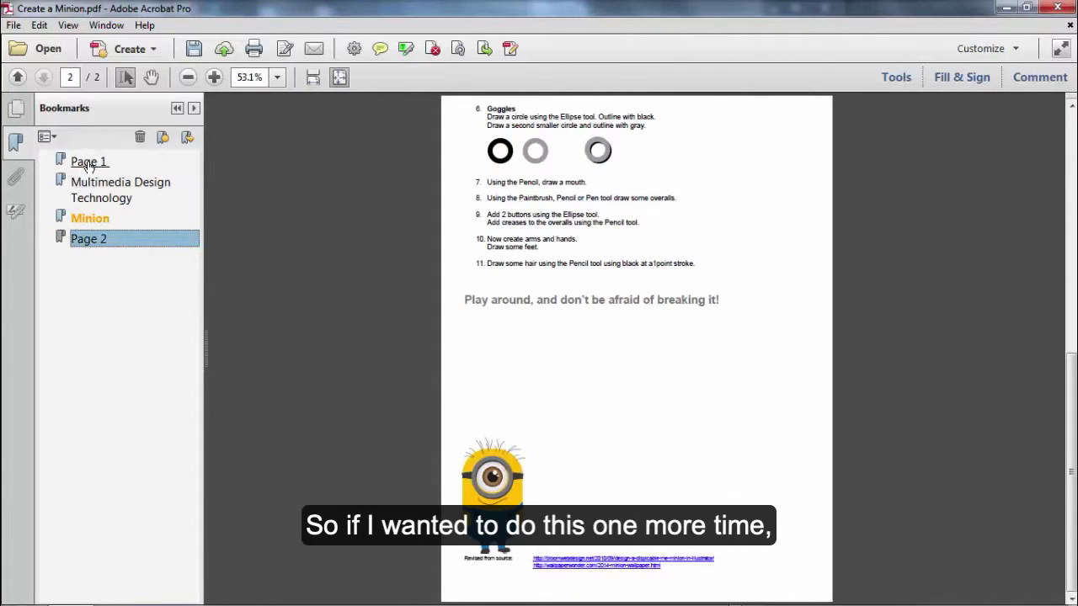
click(339, 77)
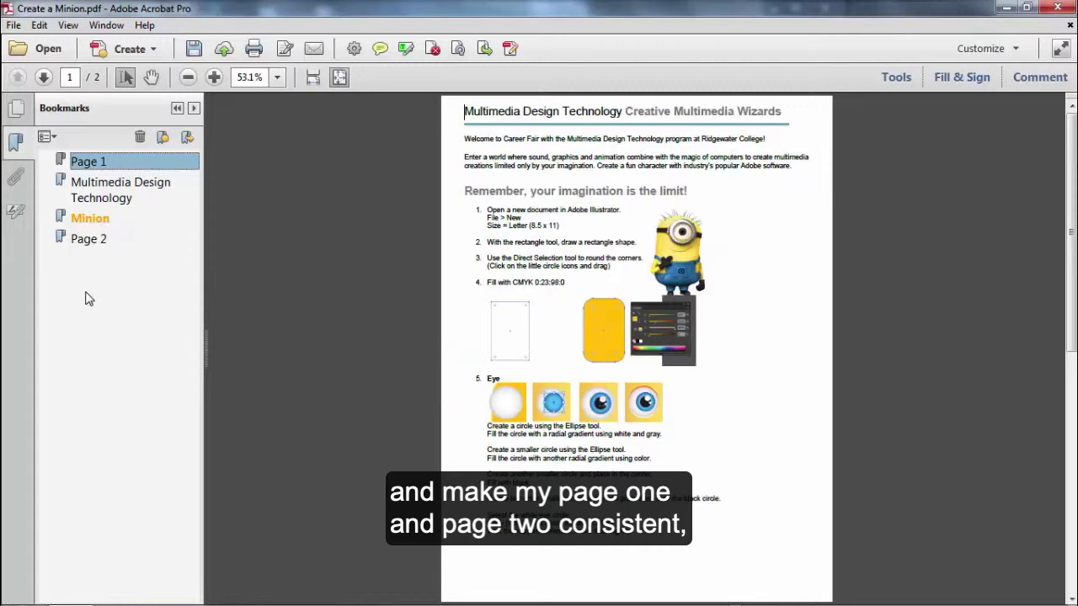
Step: Set the Page 1 bookmark's destination to the full-page view and retest Page 2 and Page 1
right_click(112, 168)
click(149, 266)
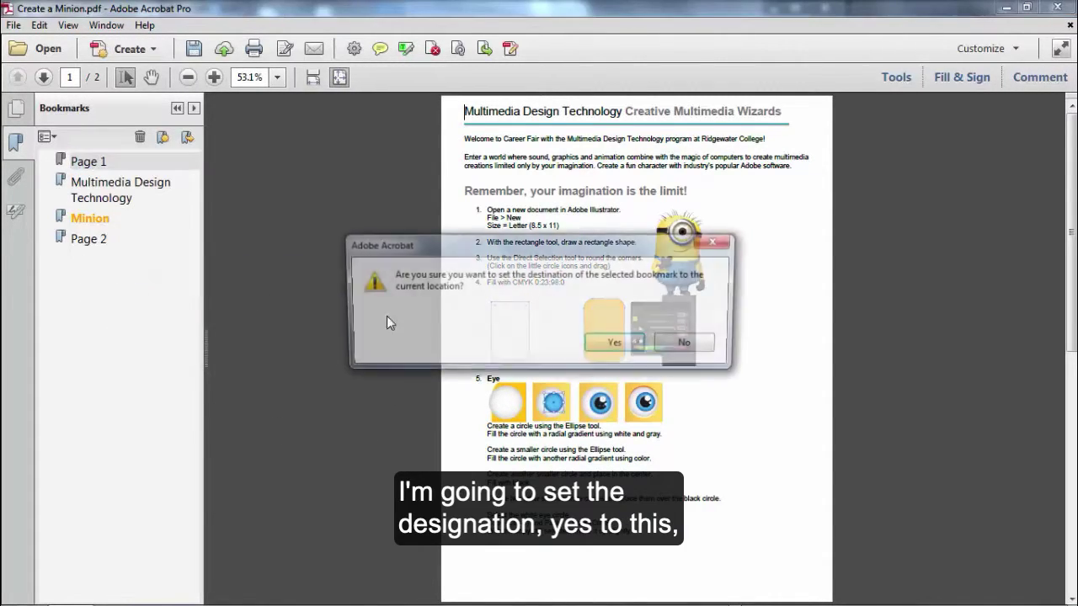
click(615, 342)
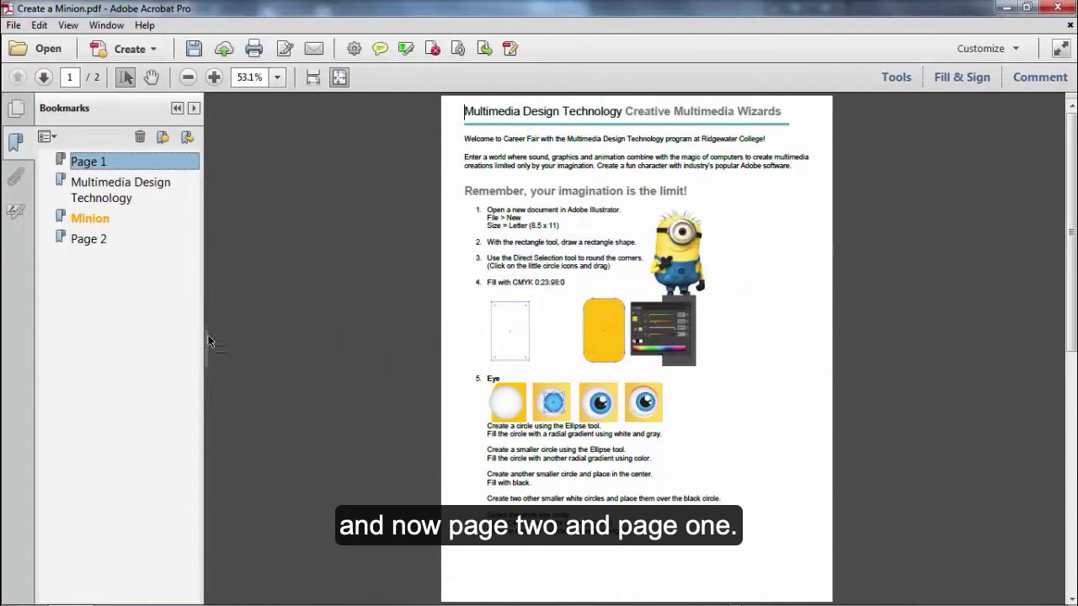
click(89, 239)
click(89, 162)
Step: Move Page 2 below Page 1, nest Multimedia Design Technology under Page 1, and test it
drag(84, 239, 80, 174)
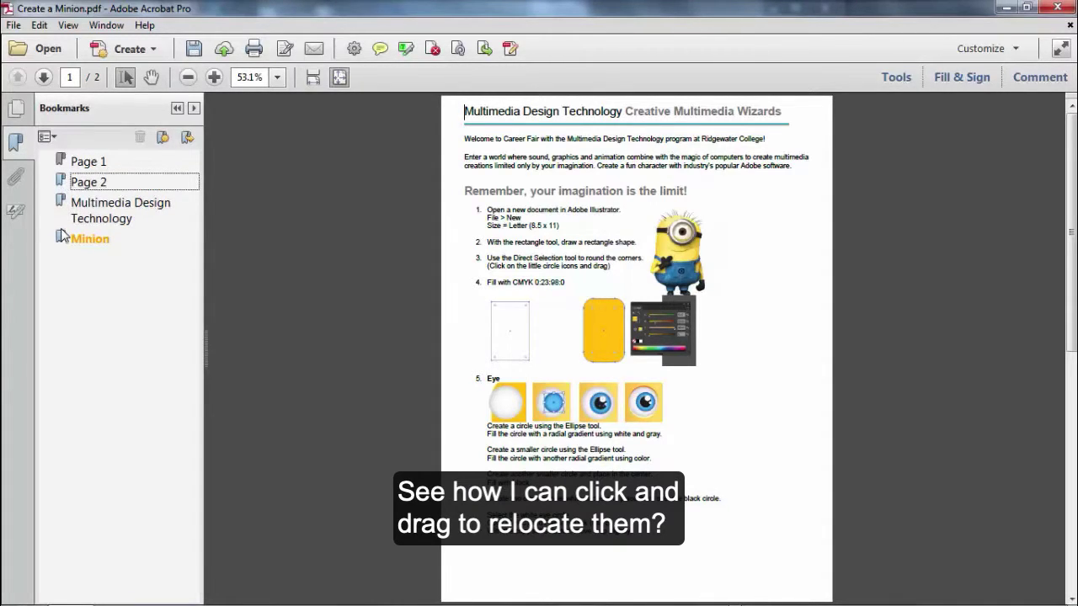
drag(64, 205, 85, 192)
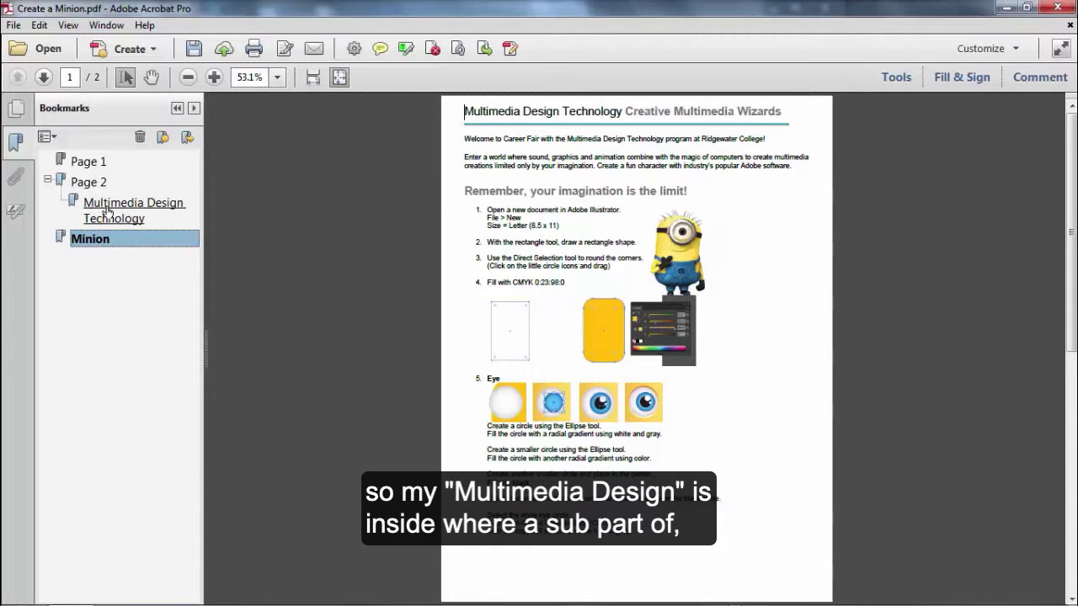
drag(74, 201, 107, 164)
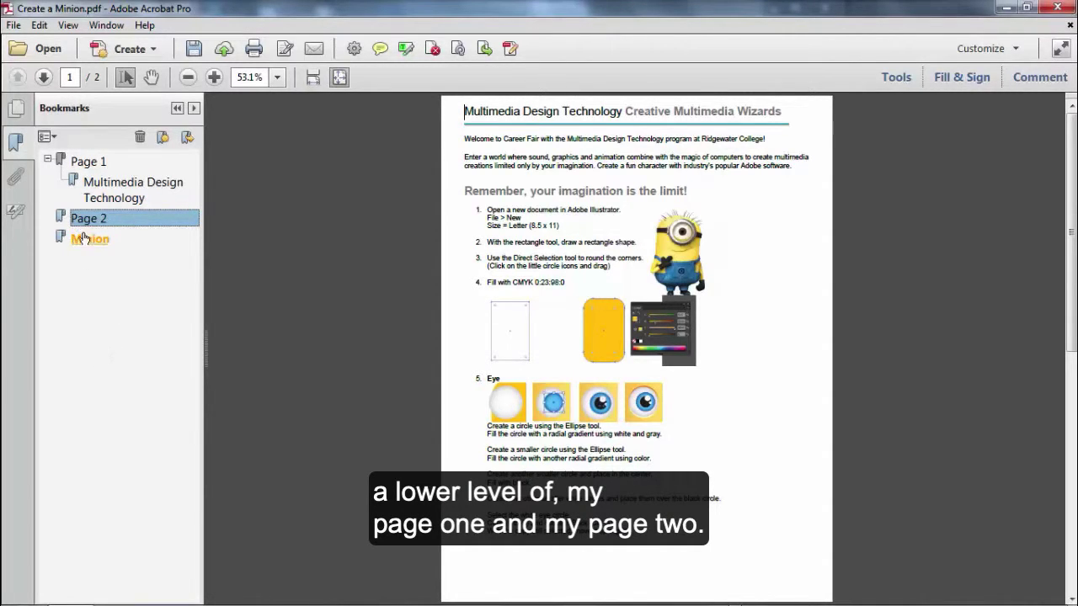
click(91, 195)
click(87, 163)
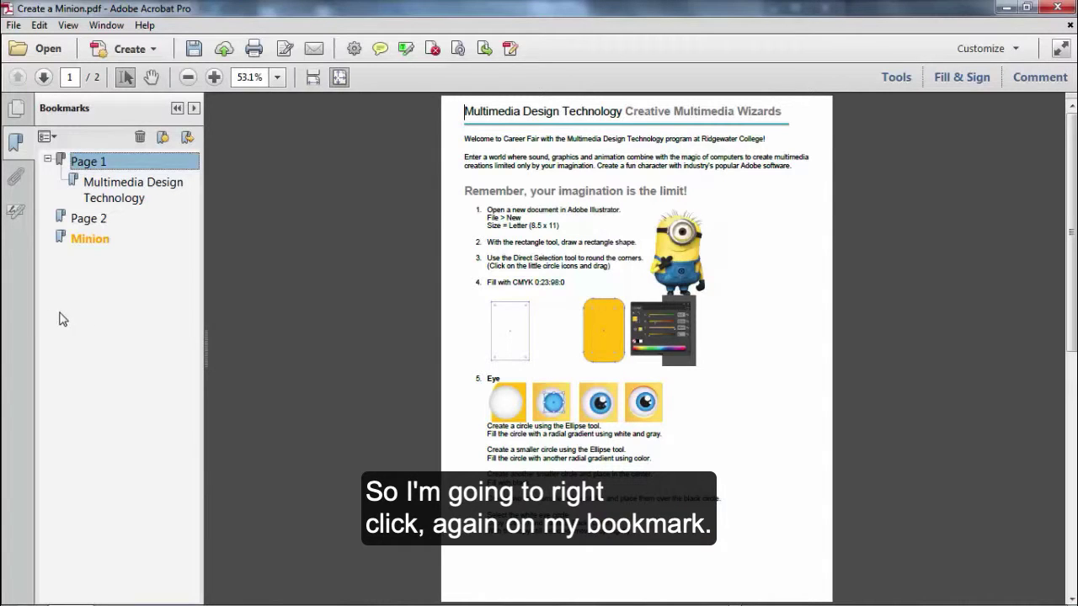
Step: Open the Page 1 bookmark's properties and set its text style to Italic
right_click(91, 170)
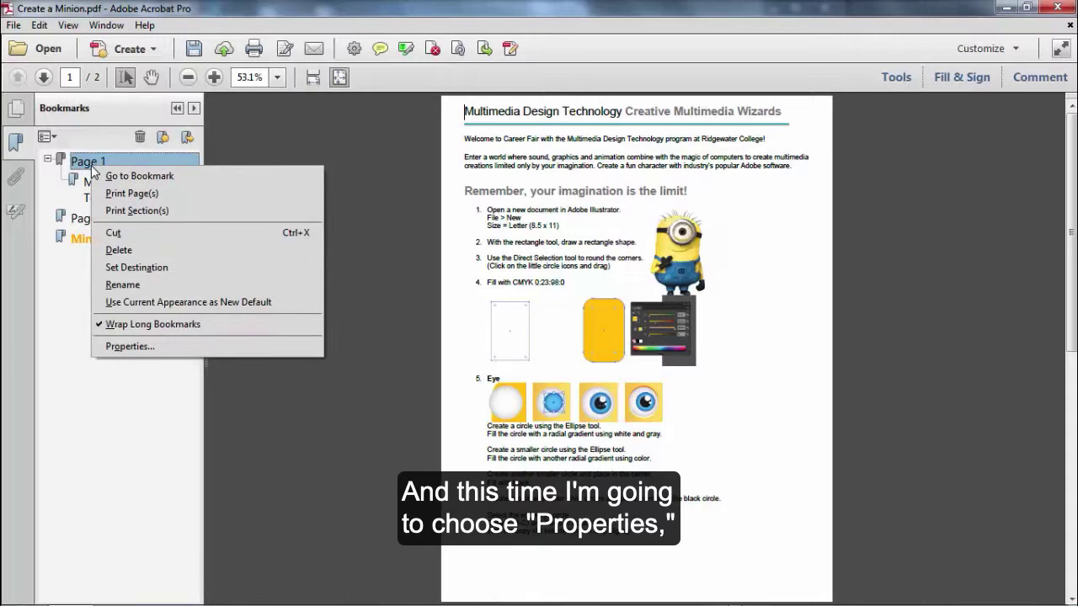
click(138, 347)
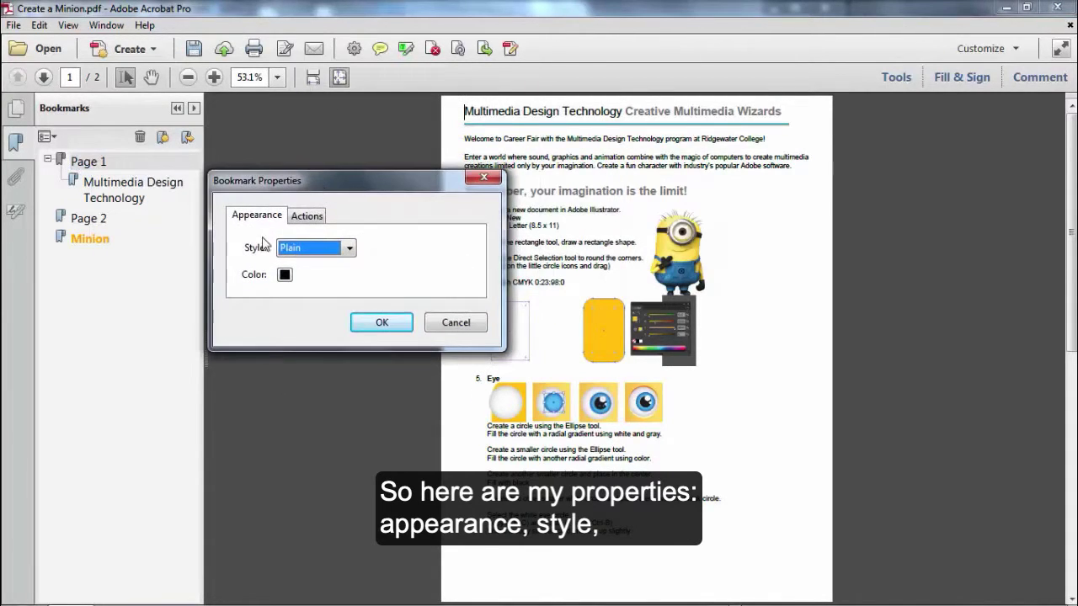
click(350, 249)
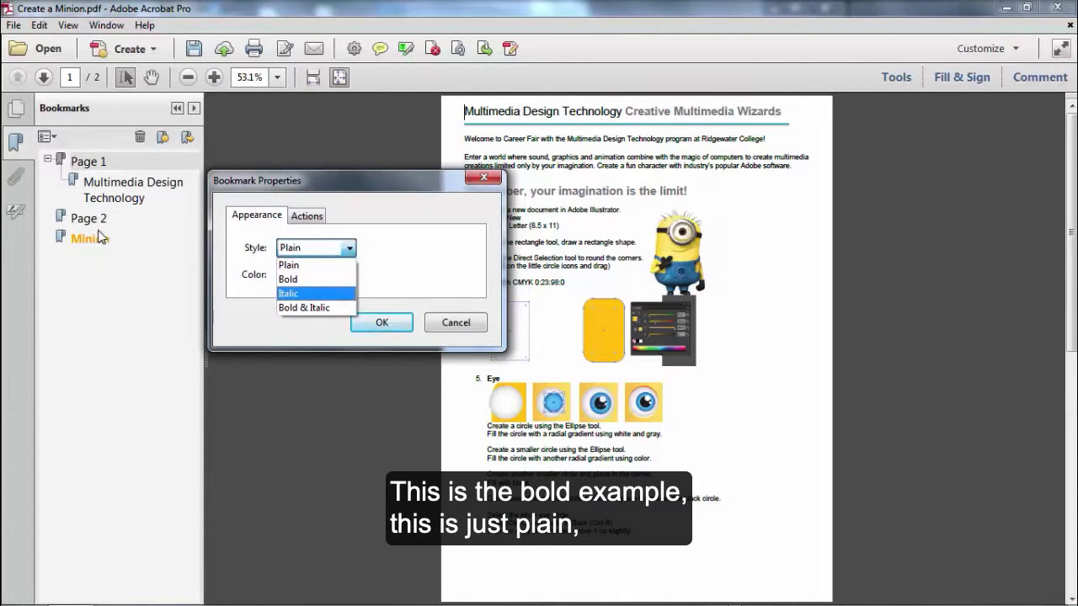
click(299, 295)
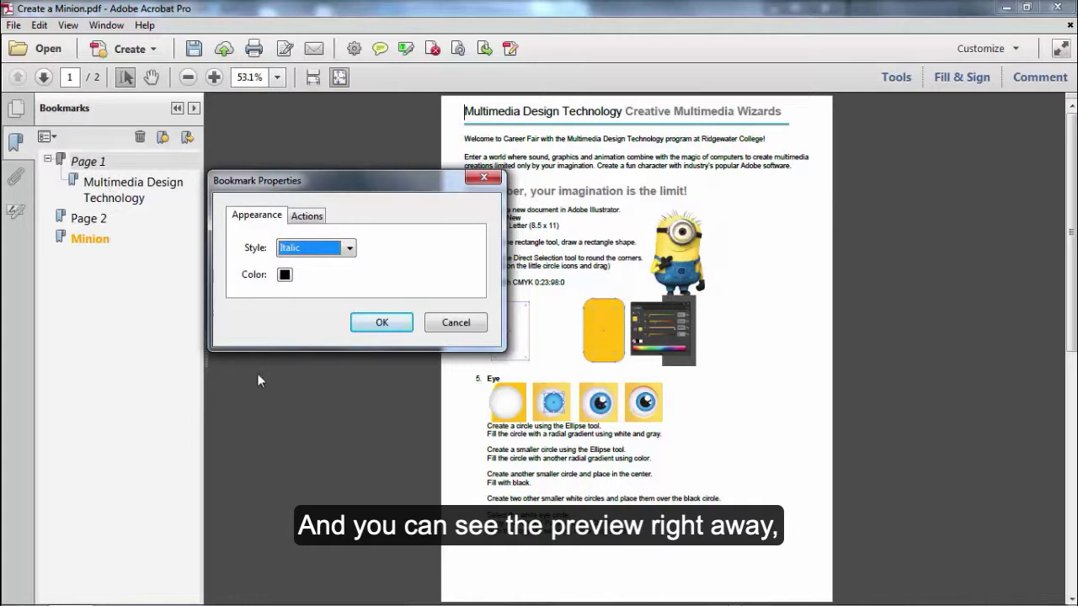
Step: Change the Page 1 bookmark colour to dark blue, replacing an initial red pick
click(284, 275)
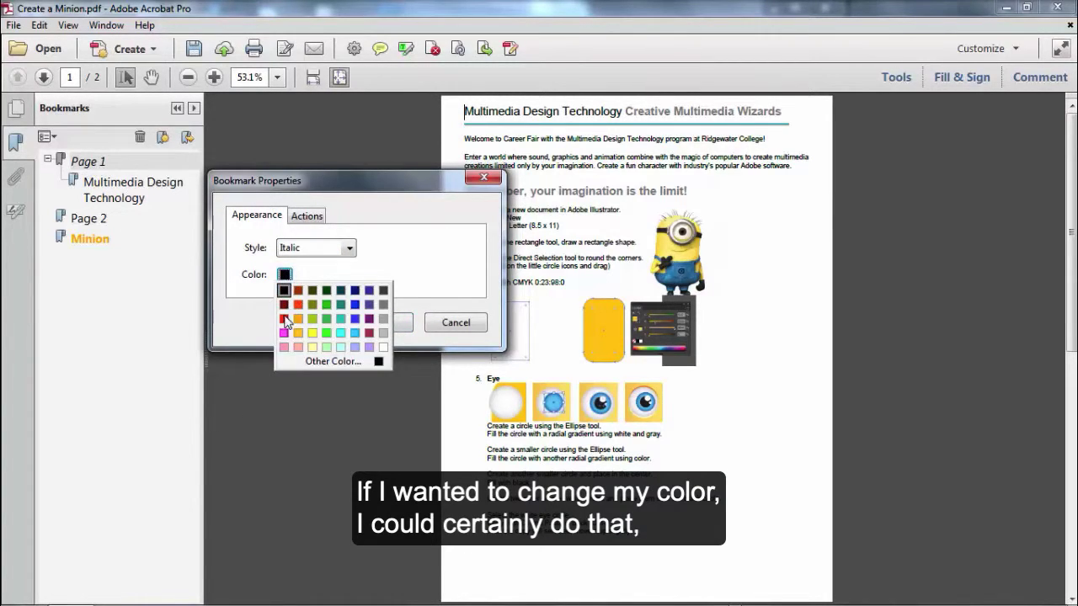
click(285, 320)
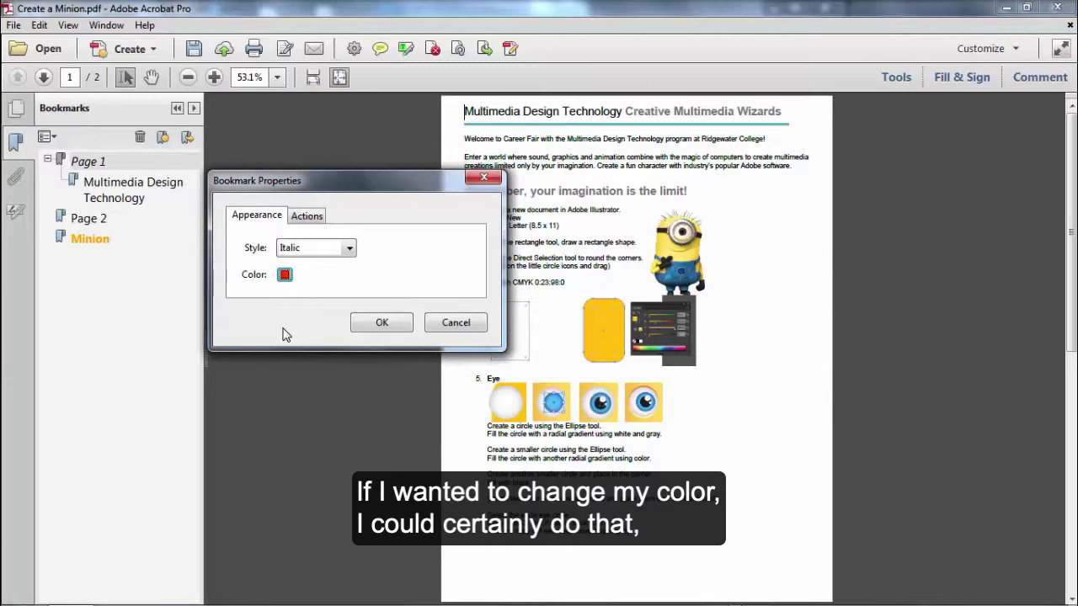
click(285, 272)
click(354, 299)
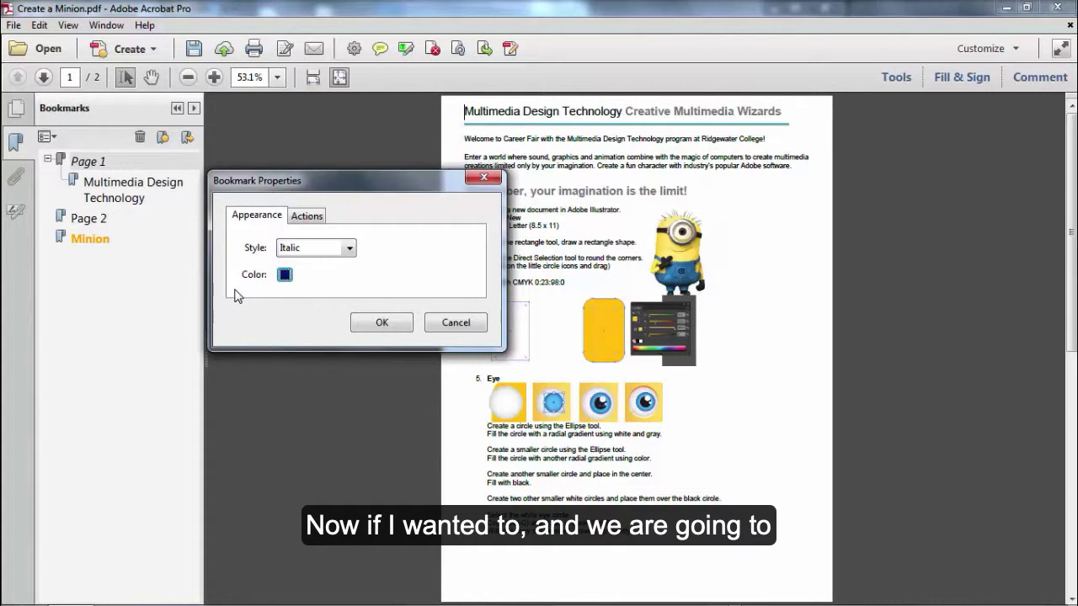
drag(349, 171, 358, 141)
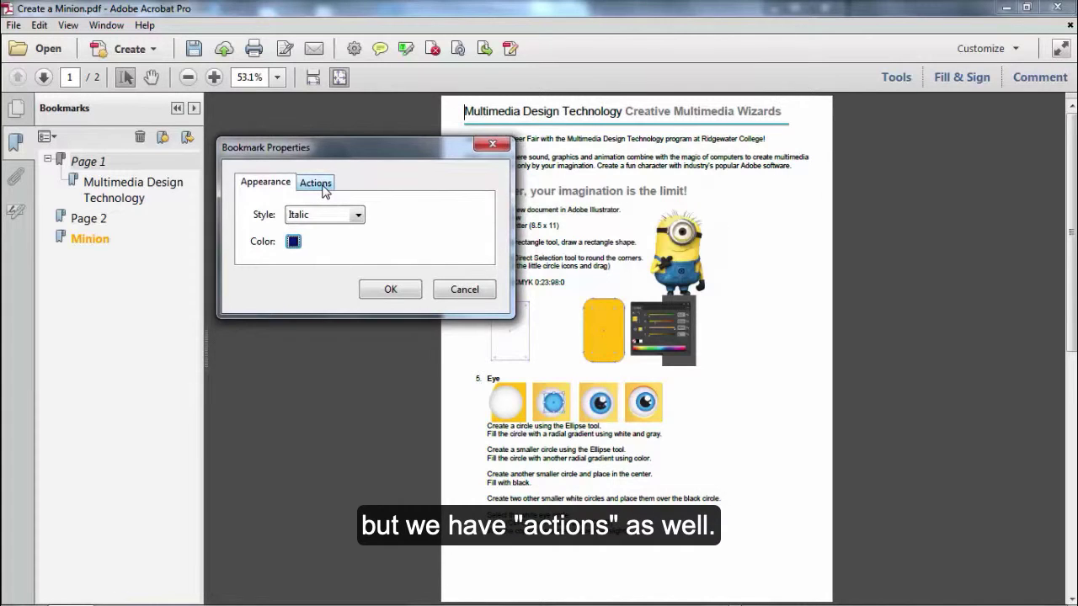
Step: Review the Page 1 bookmark's actions and browse Select Action without adding any
click(320, 185)
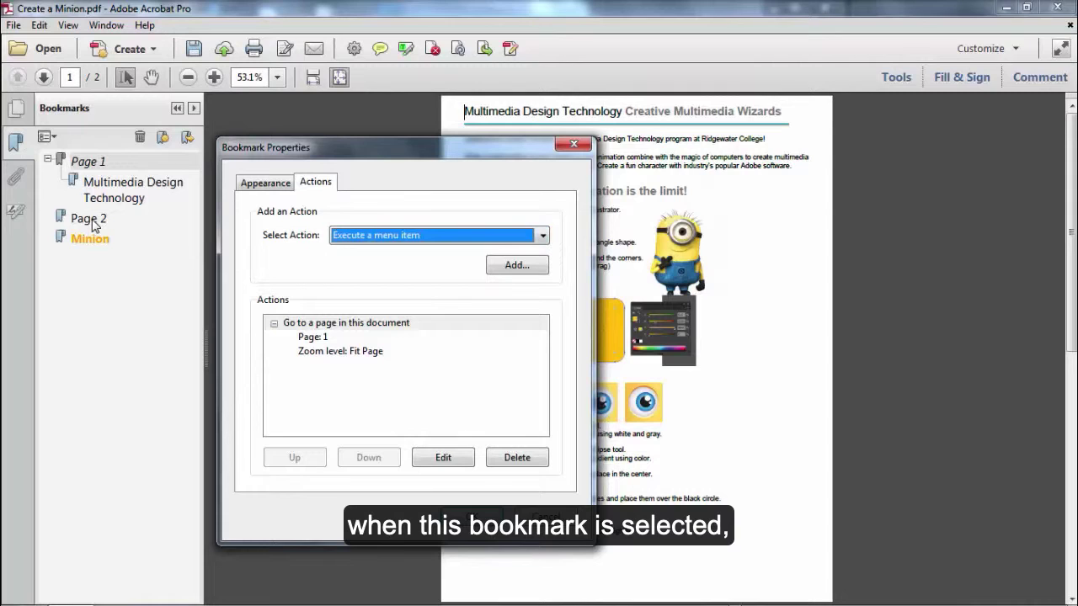
click(543, 240)
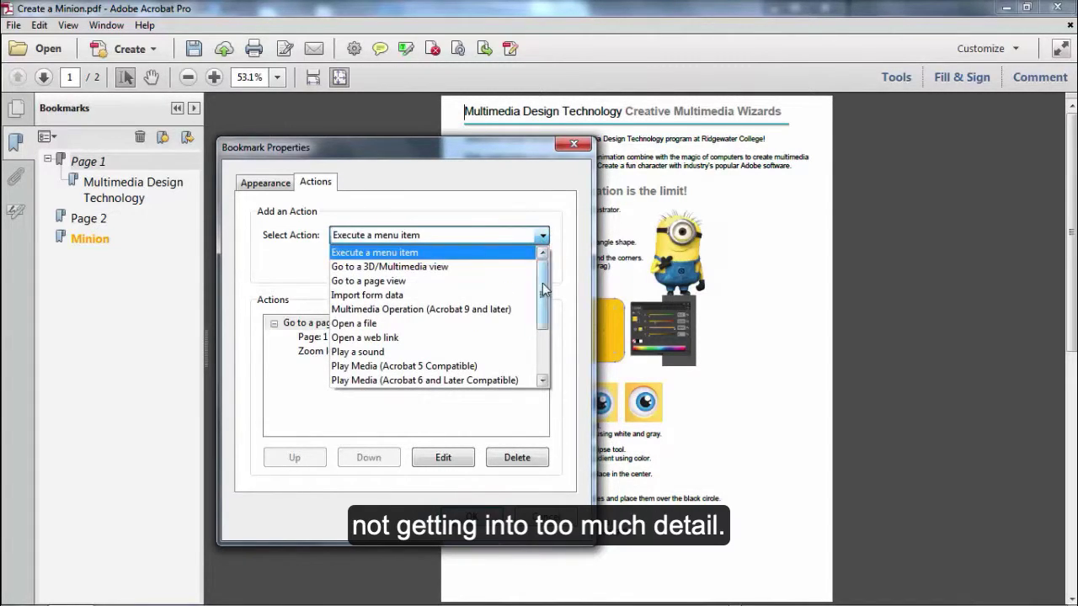
mouse_move(543, 286)
mouse_down()
mouse_move(545, 335)
mouse_move(544, 269)
mouse_up()
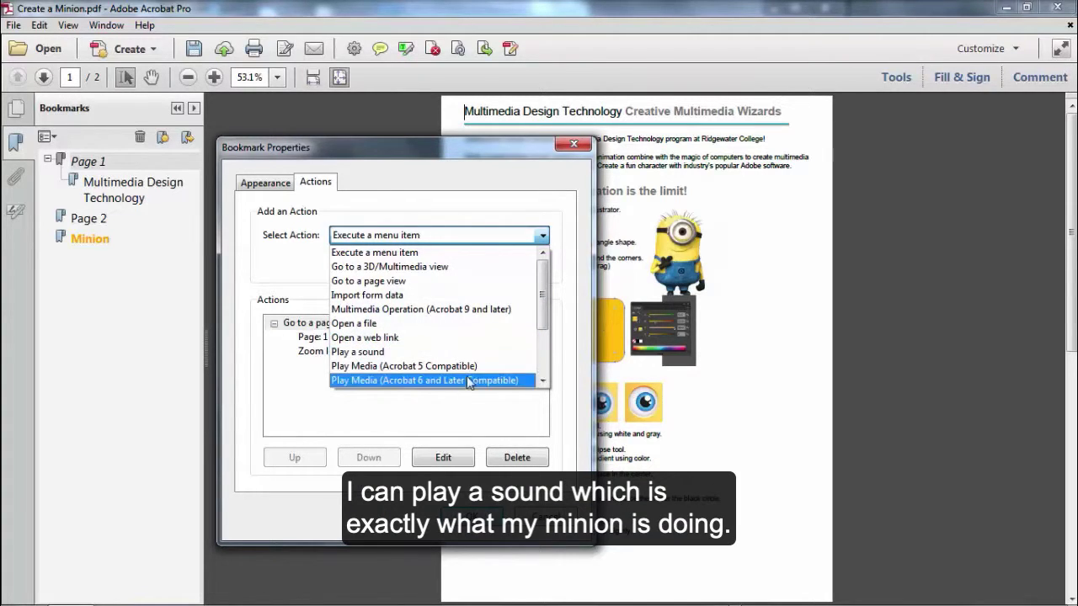
drag(545, 316, 552, 349)
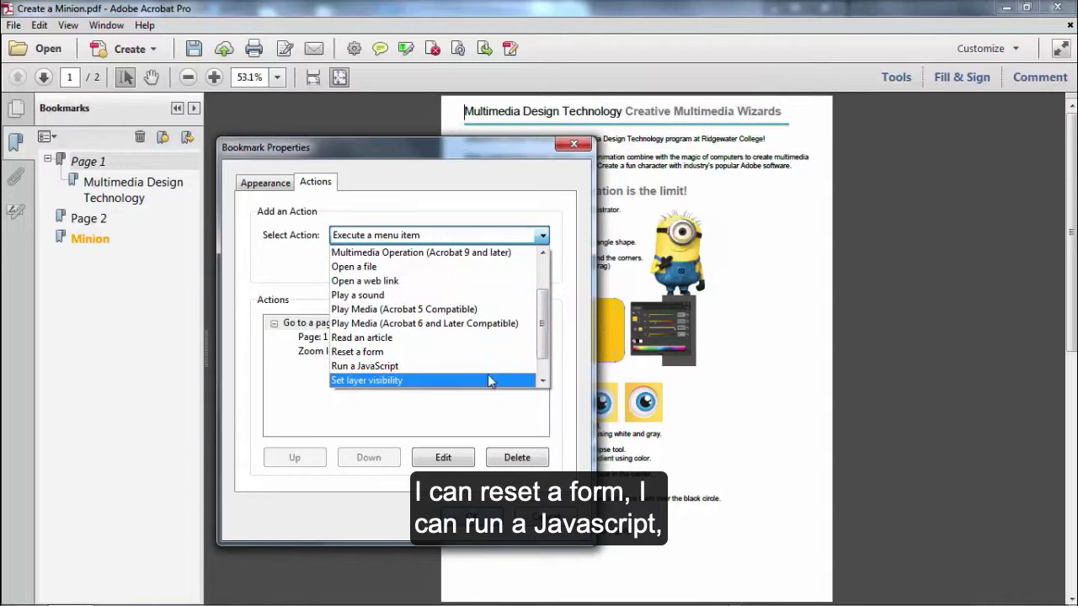
drag(546, 354, 546, 369)
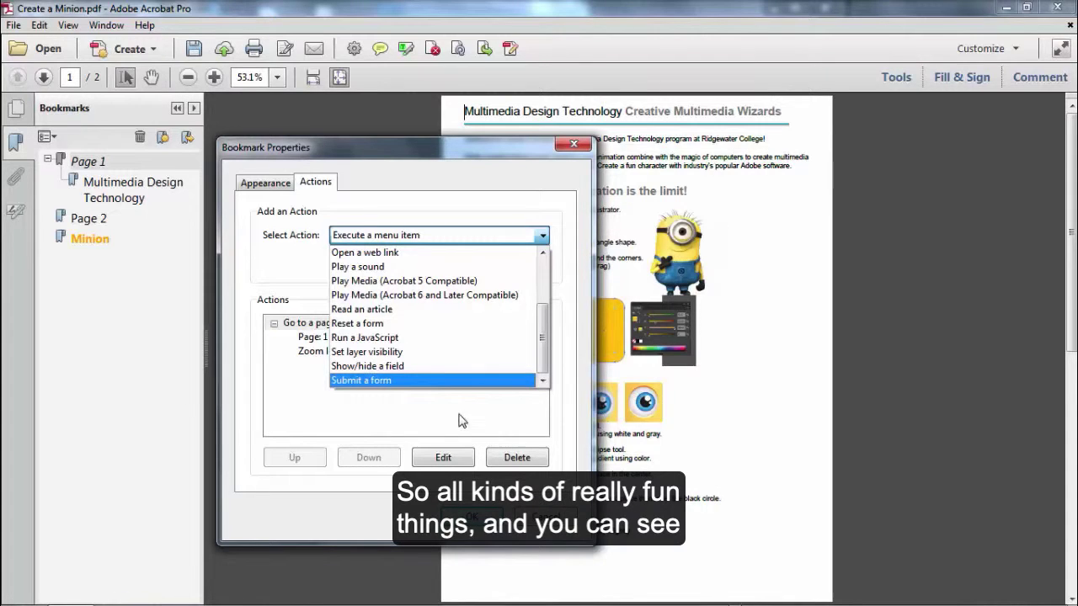
scroll(545, 352, up, 2)
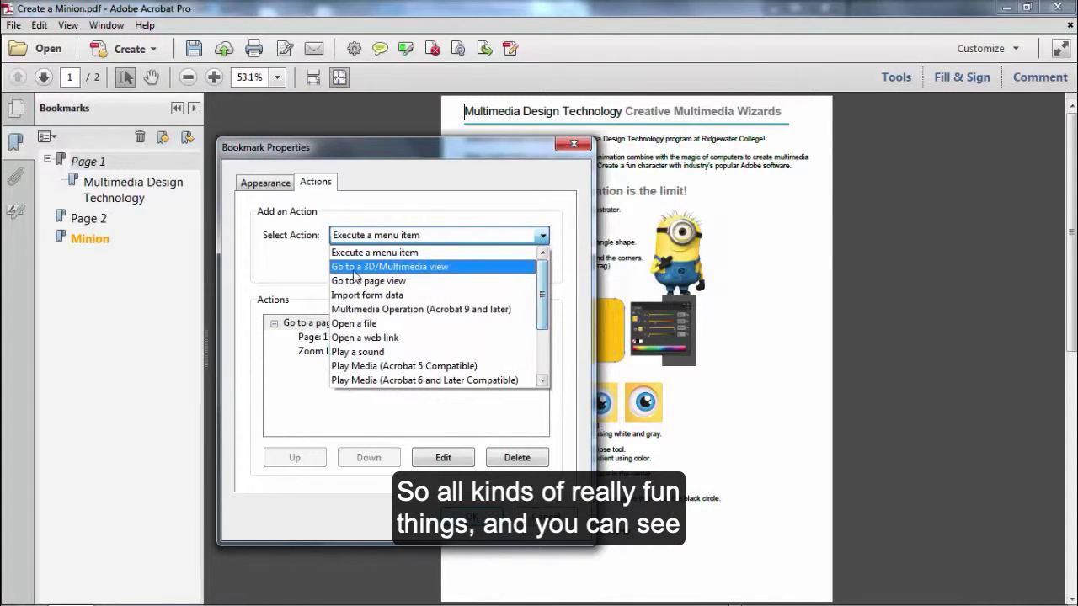
click(319, 275)
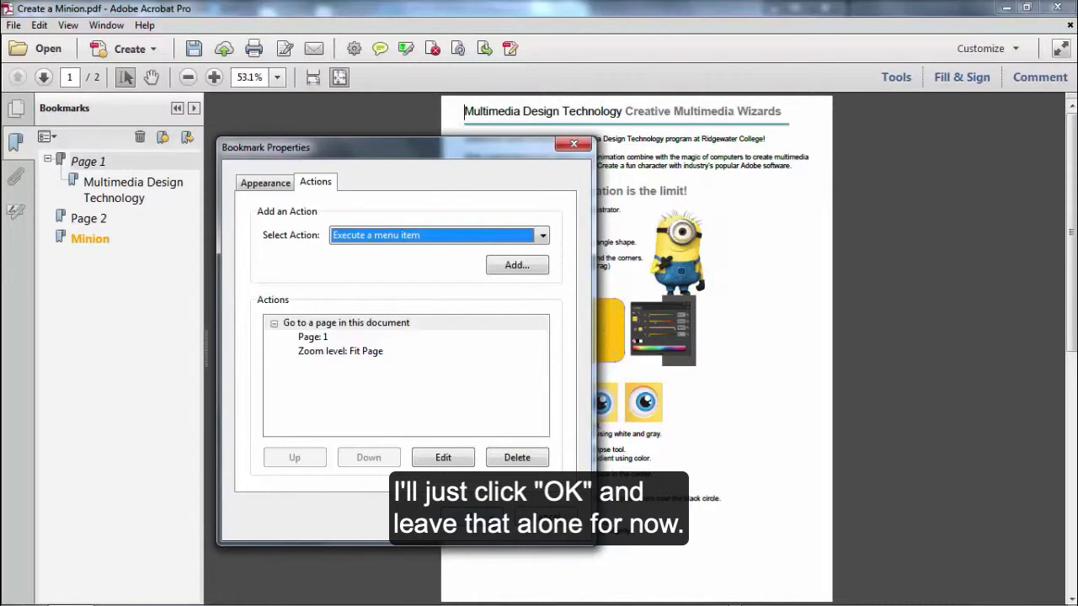
Step: Apply the blue italic styling to the Page 1 bookmark and go to page 2
click(472, 517)
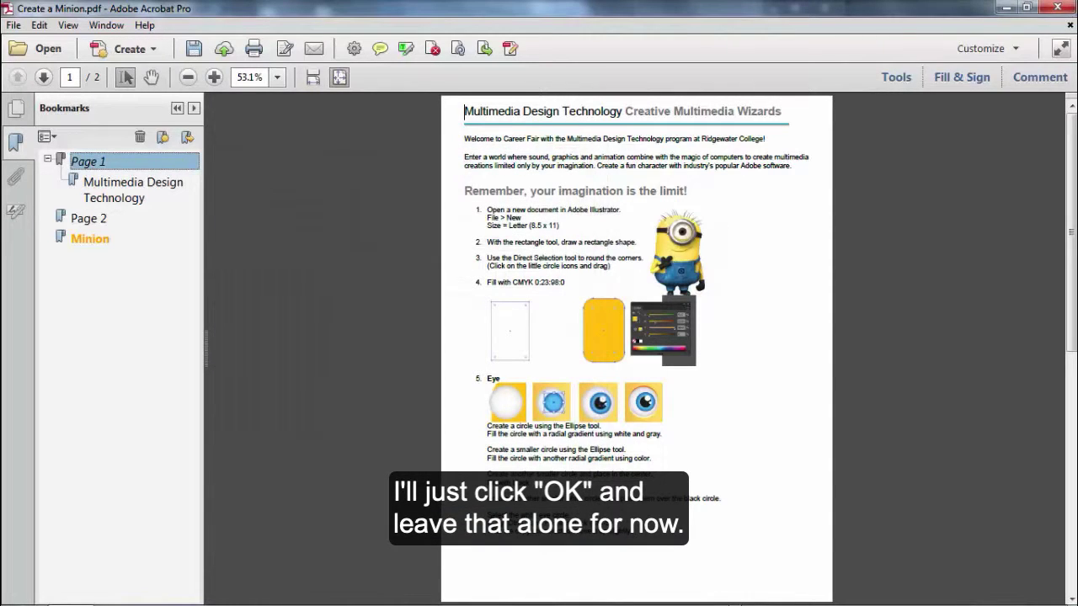
click(98, 221)
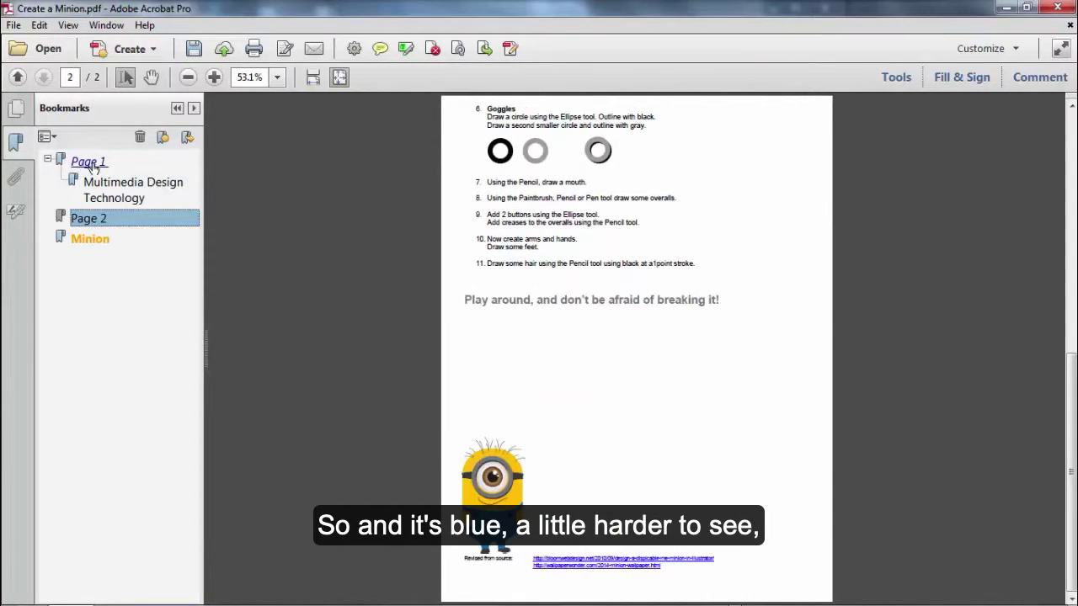